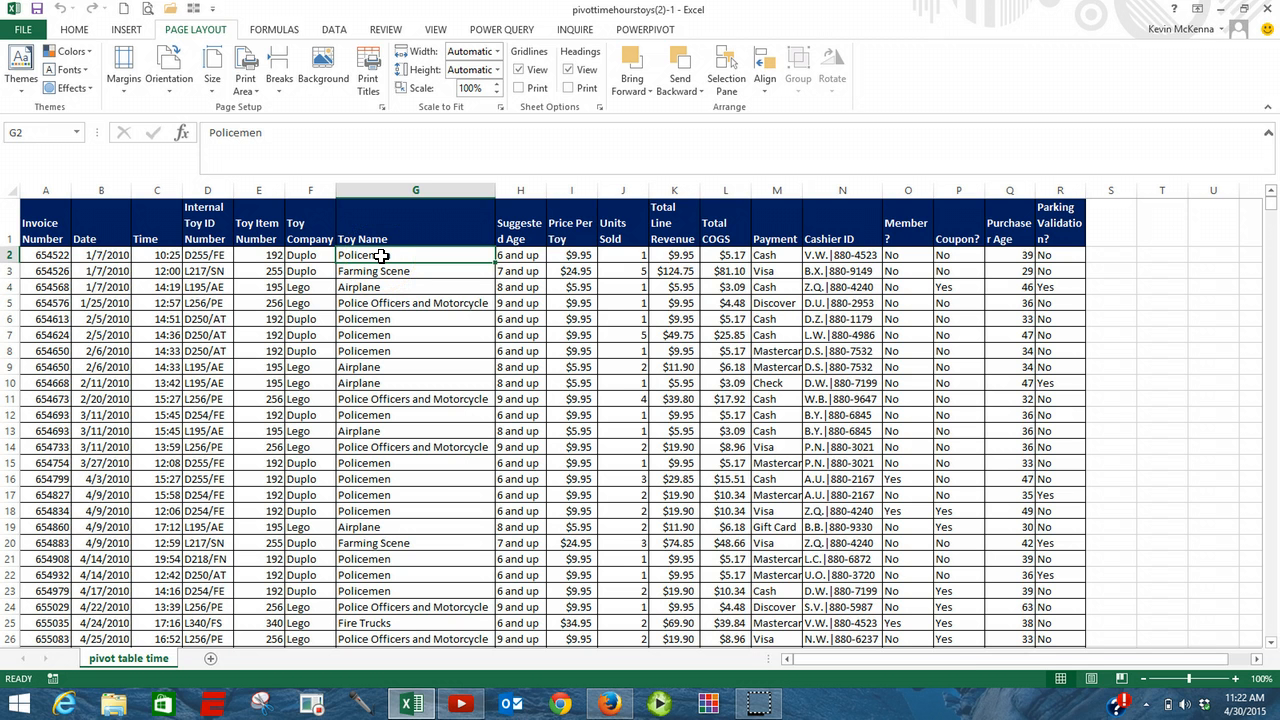
Convert the toy sales data range A1:R1001 into an Excel table with headers.
key("ctrl+End")
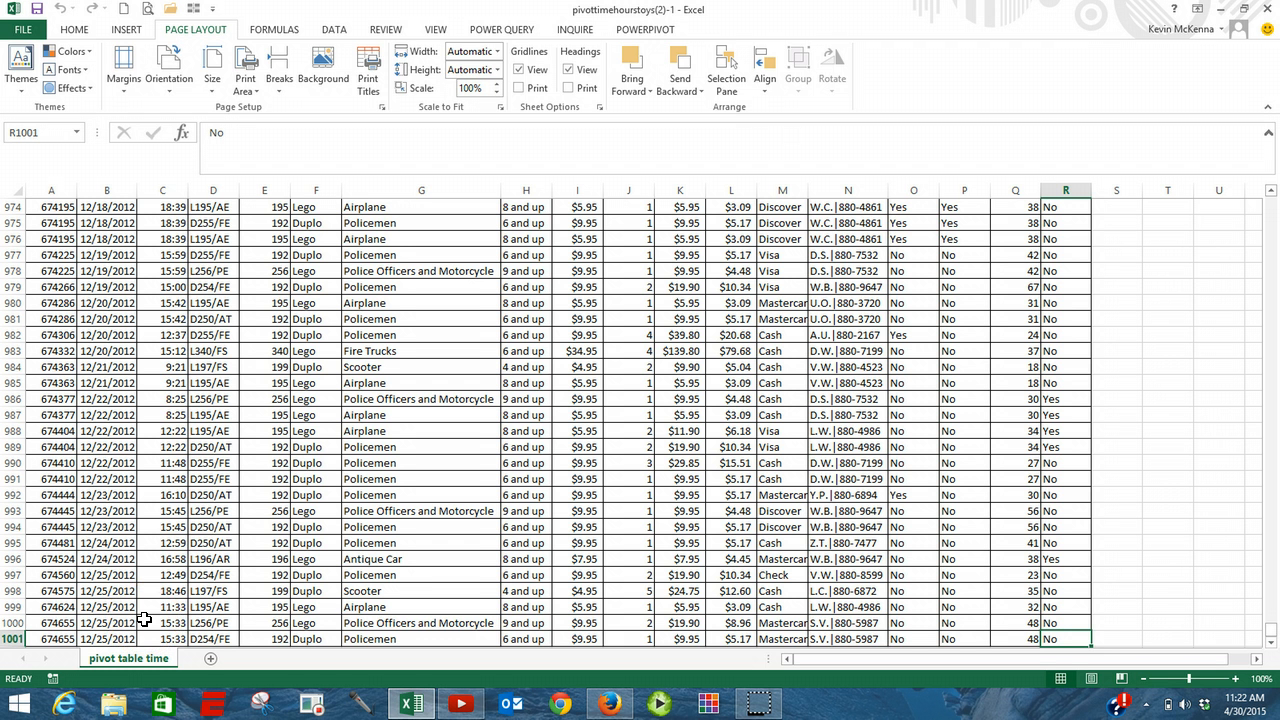
key("ctrl+Home")
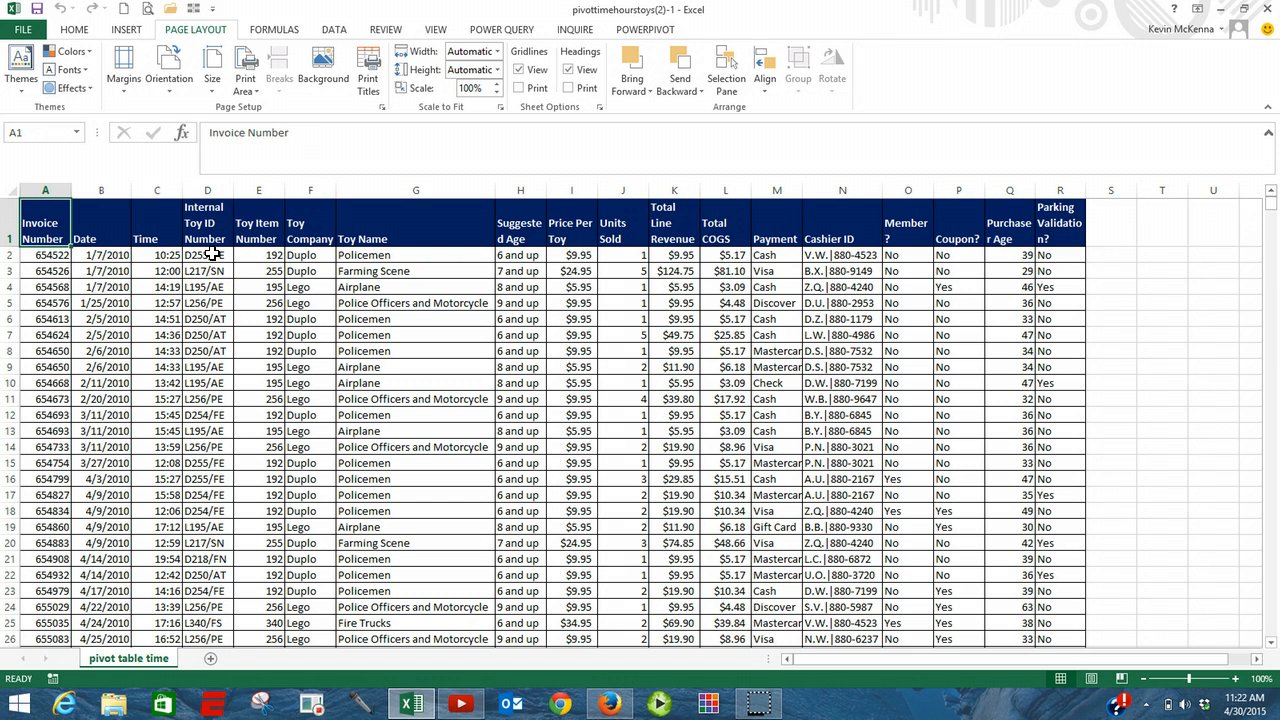
left_click(211, 255)
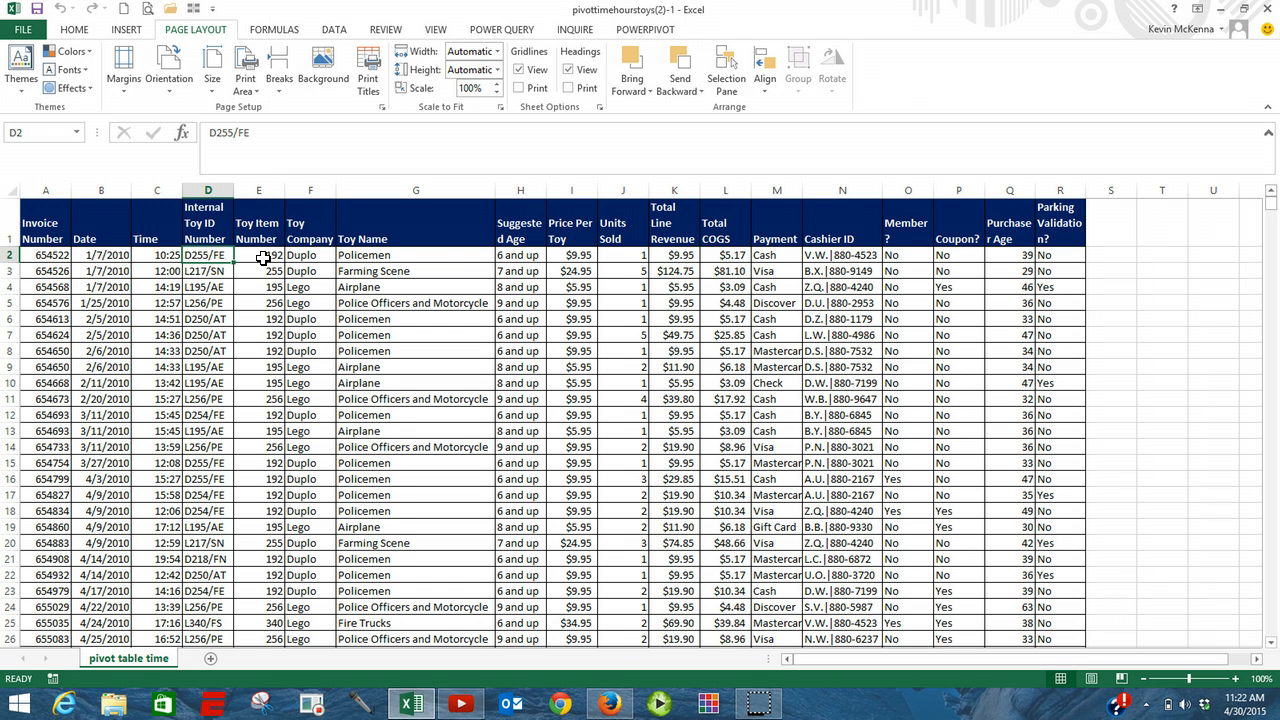
key("ctrl+t")
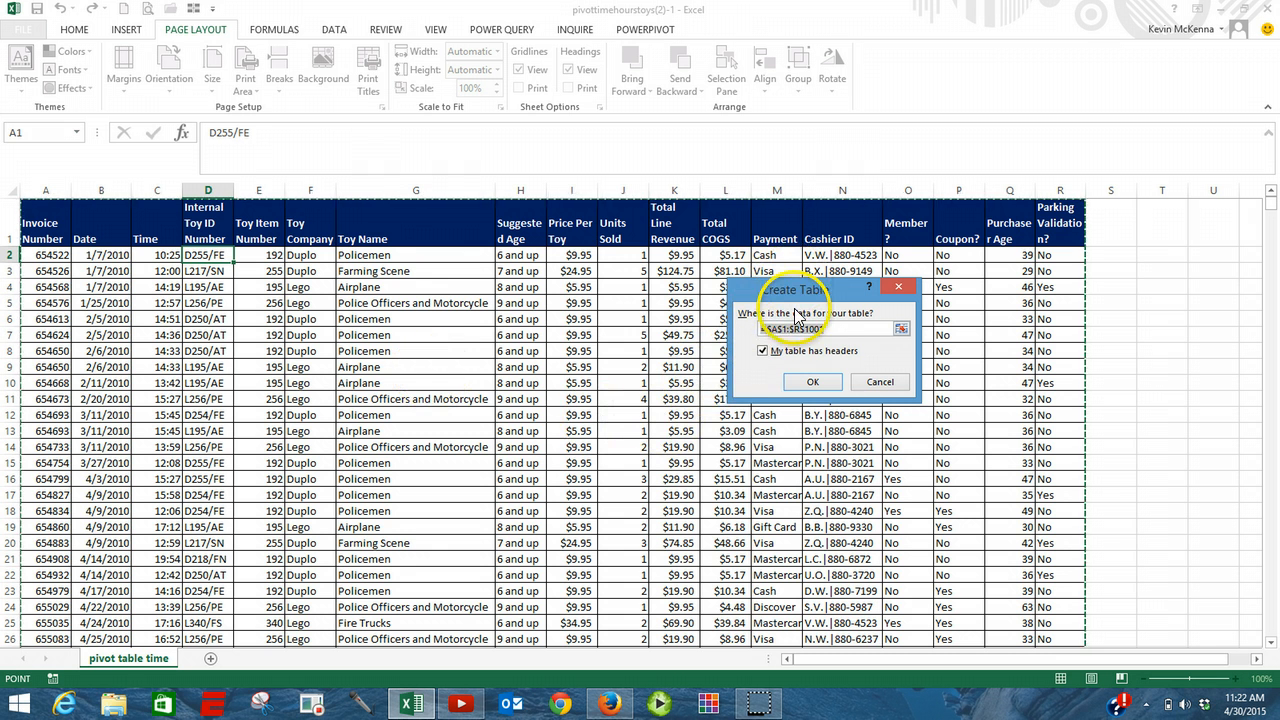
left_click(815, 383)
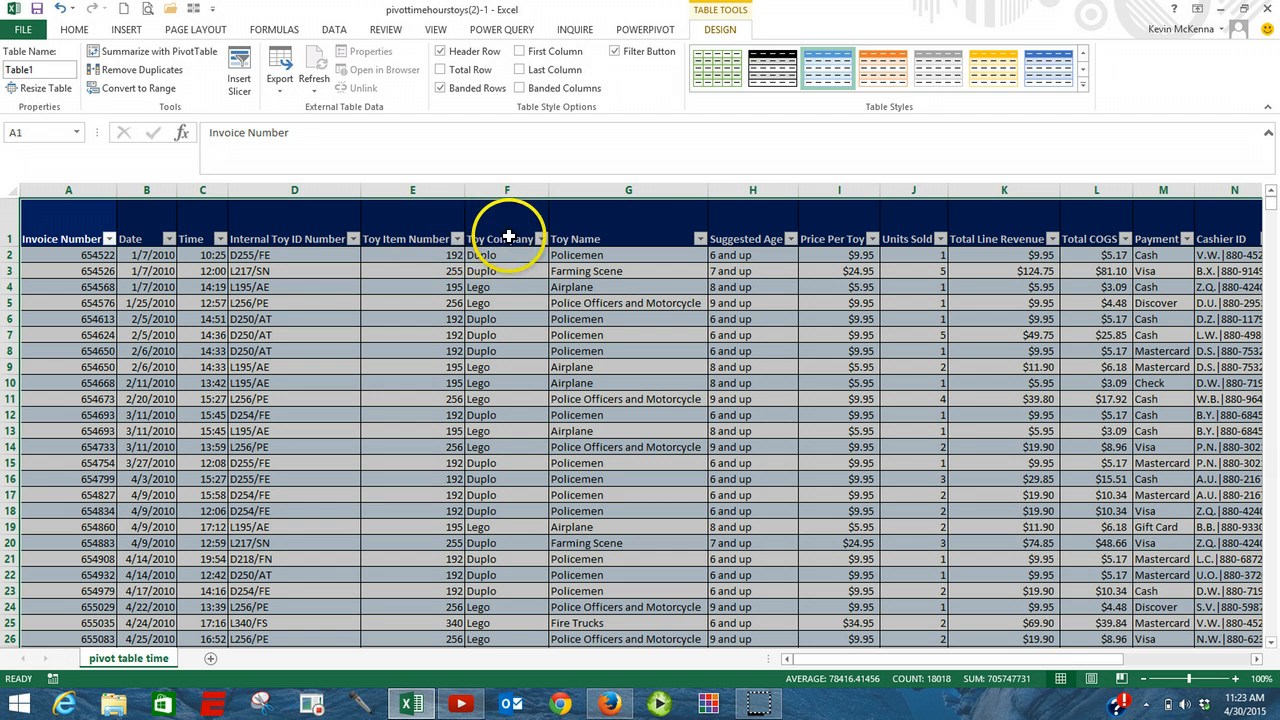
Create a PivotTable from Table1 on a new worksheet.
left_click(125, 33)
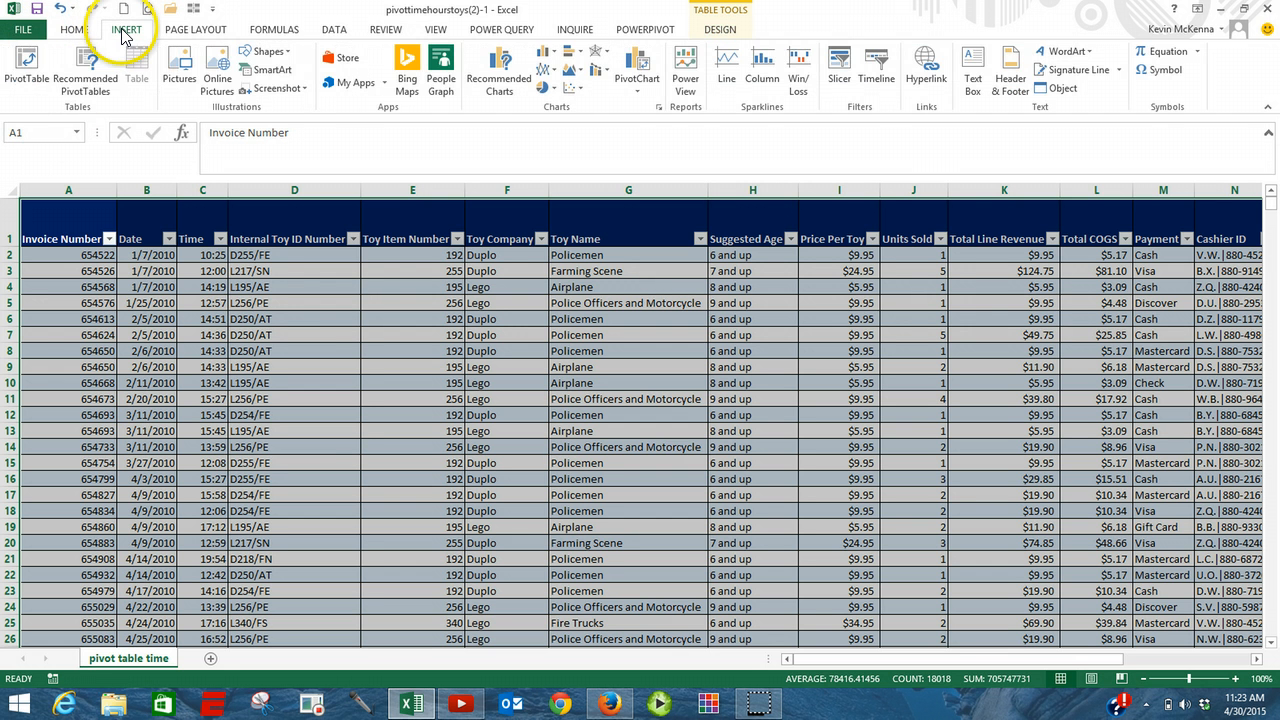
left_click(26, 62)
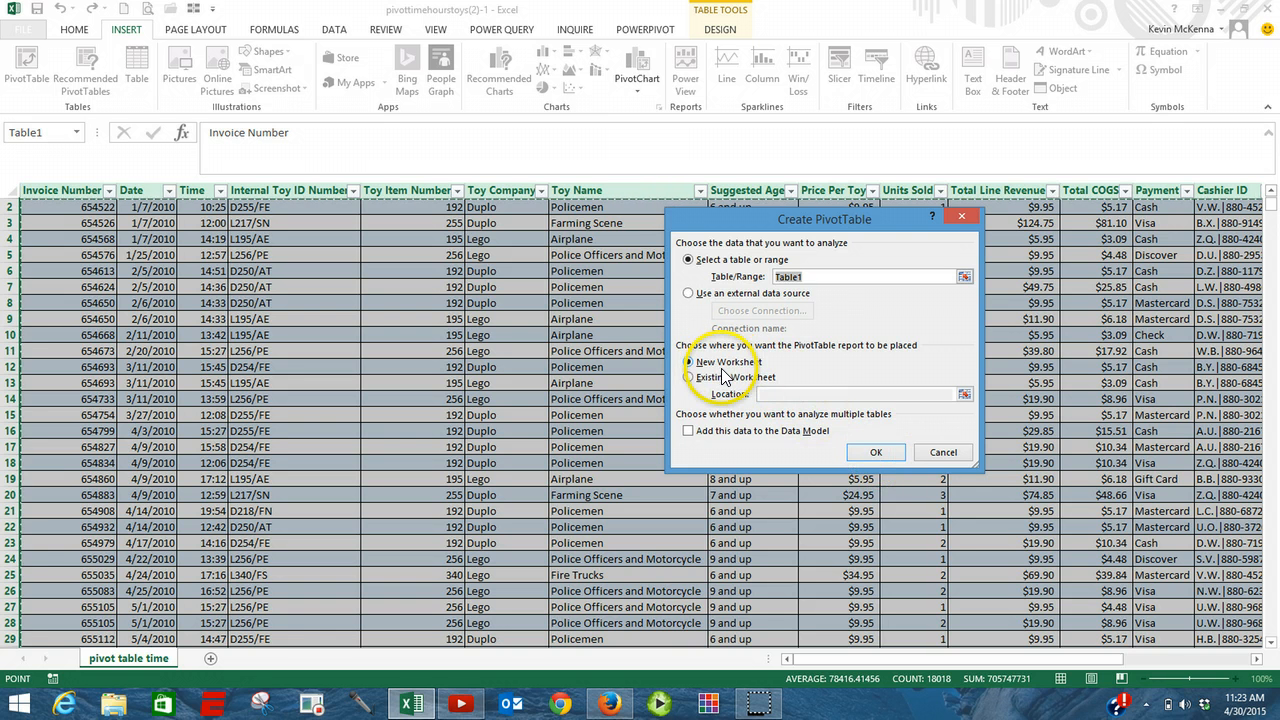
left_click(876, 453)
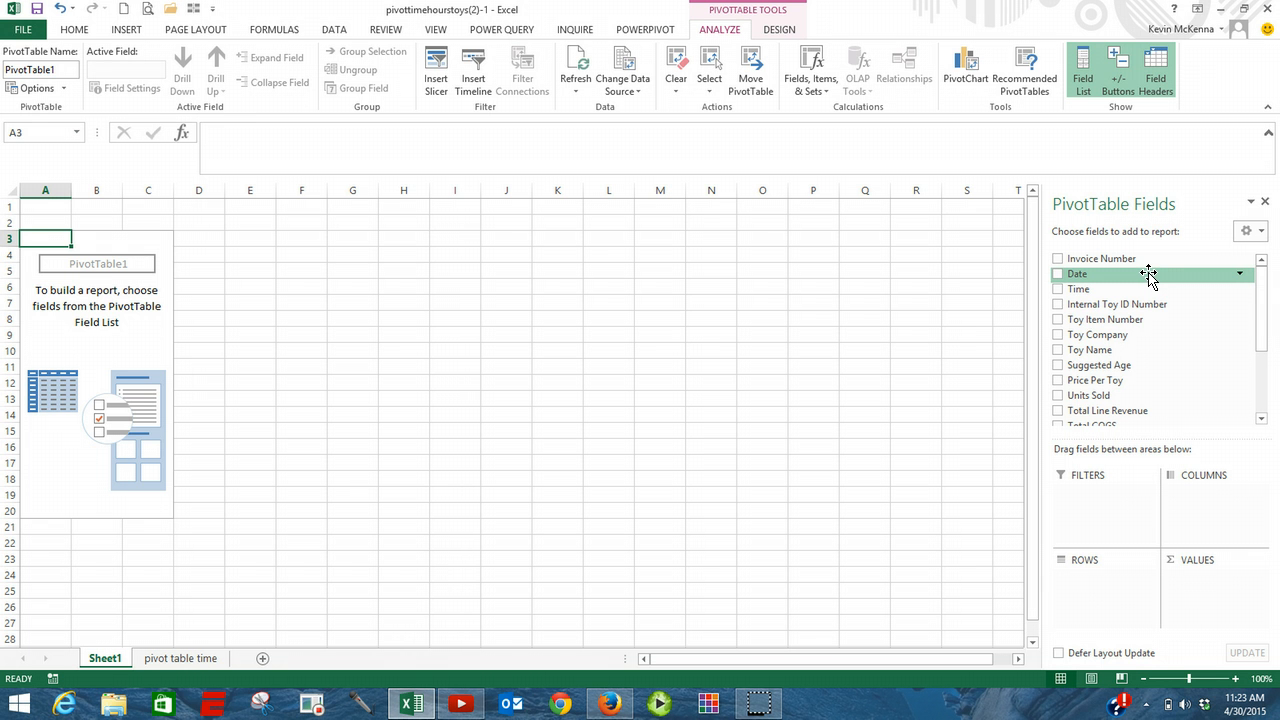
Add Toy Name to the PivotTable rows and also to its values as a count.
left_click_drag(1145, 275, 1249, 314)
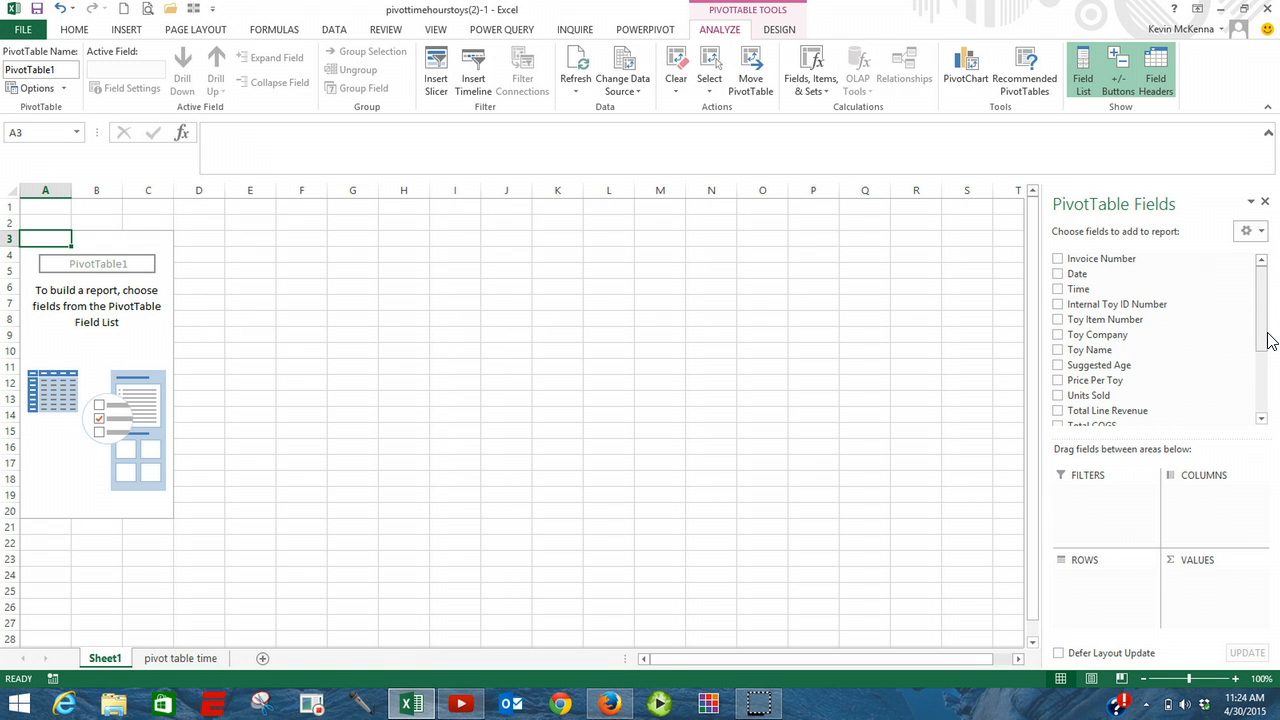
left_click(187, 665)
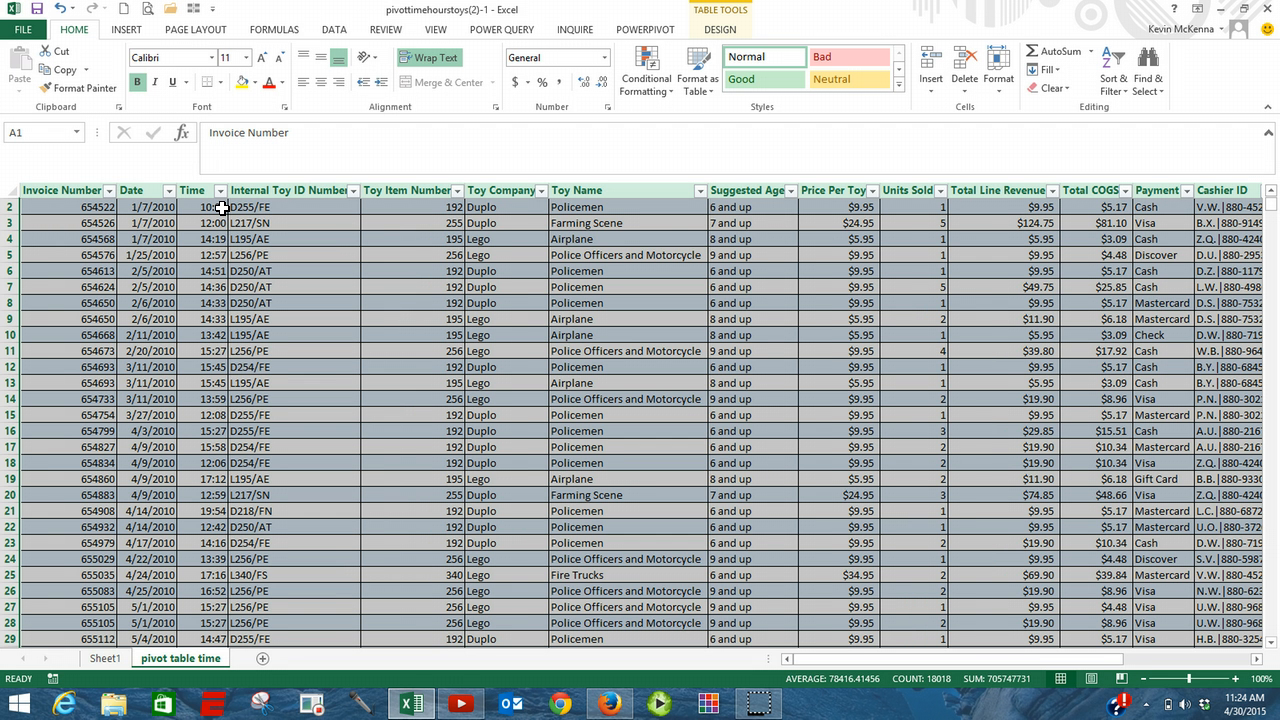
left_click(105, 659)
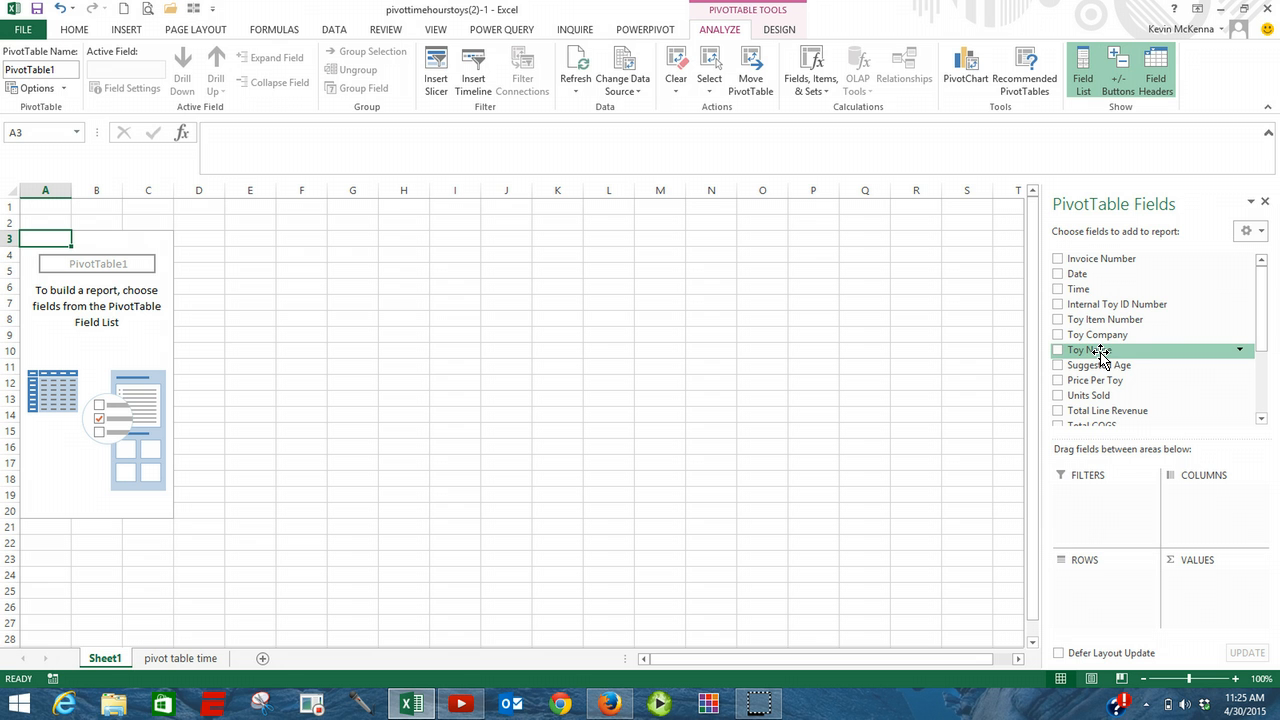
left_click_drag(1100, 355, 1074, 590)
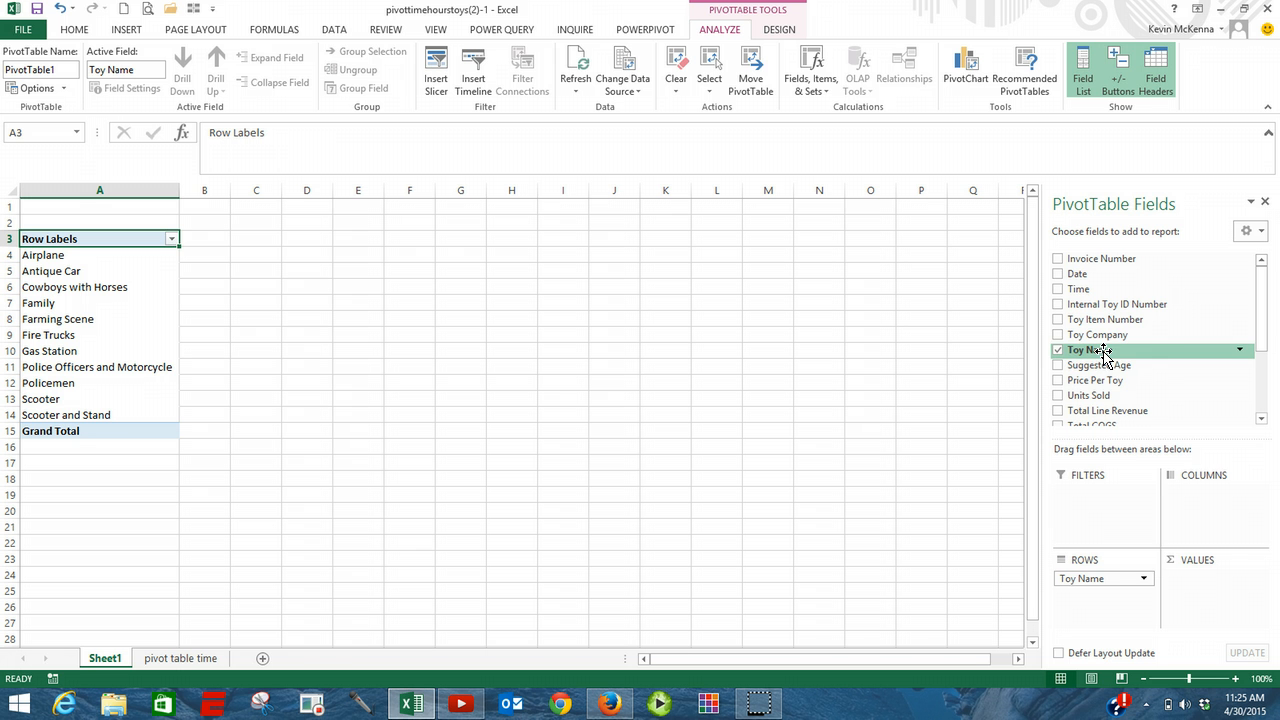
left_click_drag(1103, 350, 1207, 587)
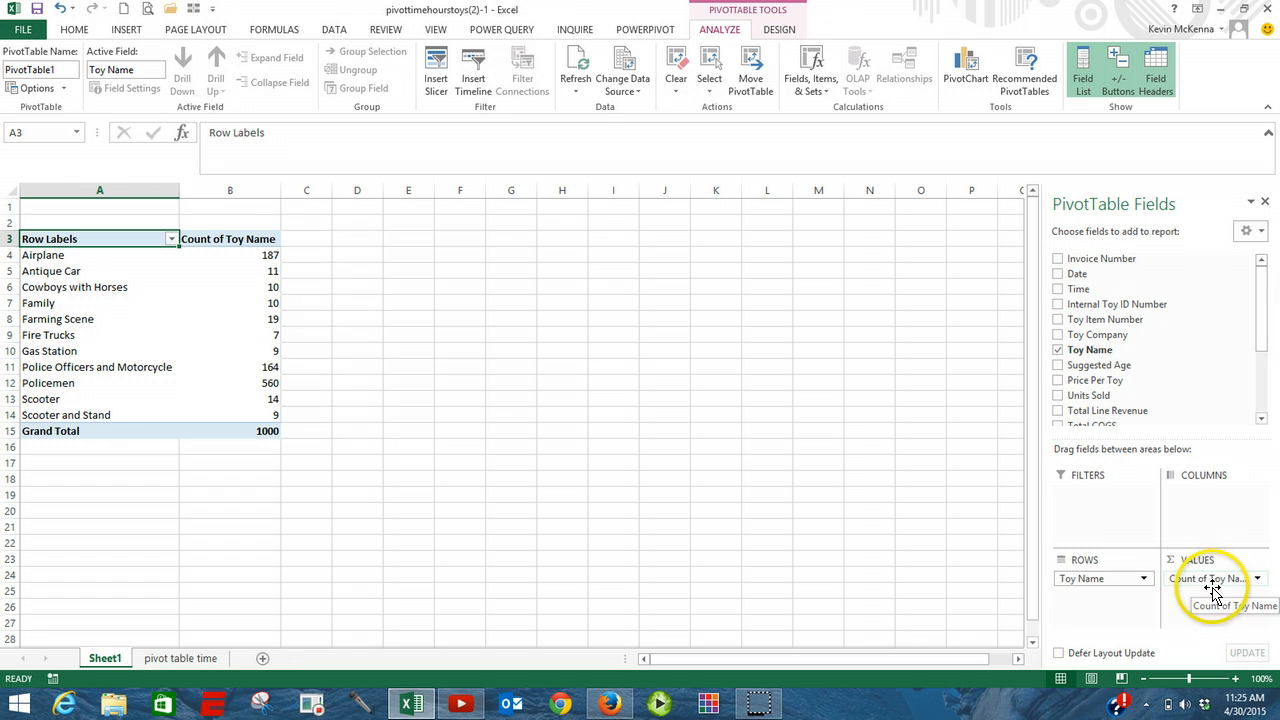
Switch the PivotTable's report layout to tabular form.
left_click(84, 270)
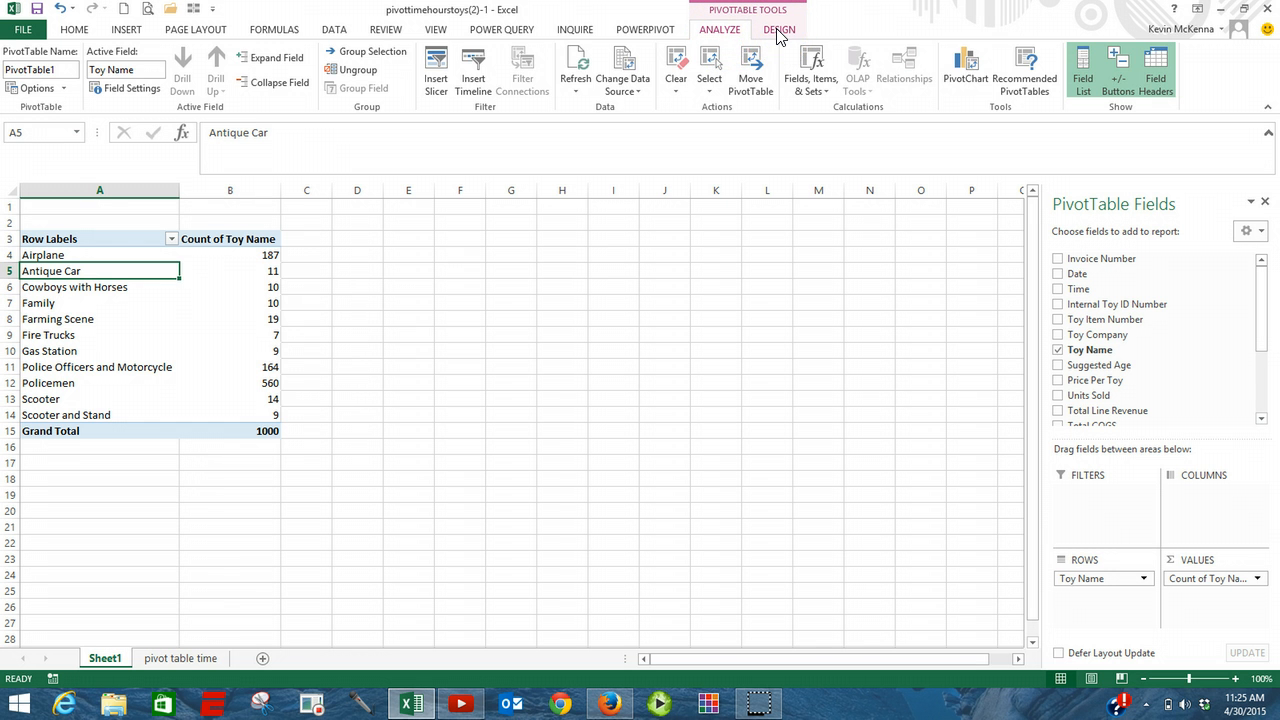
left_click(779, 31)
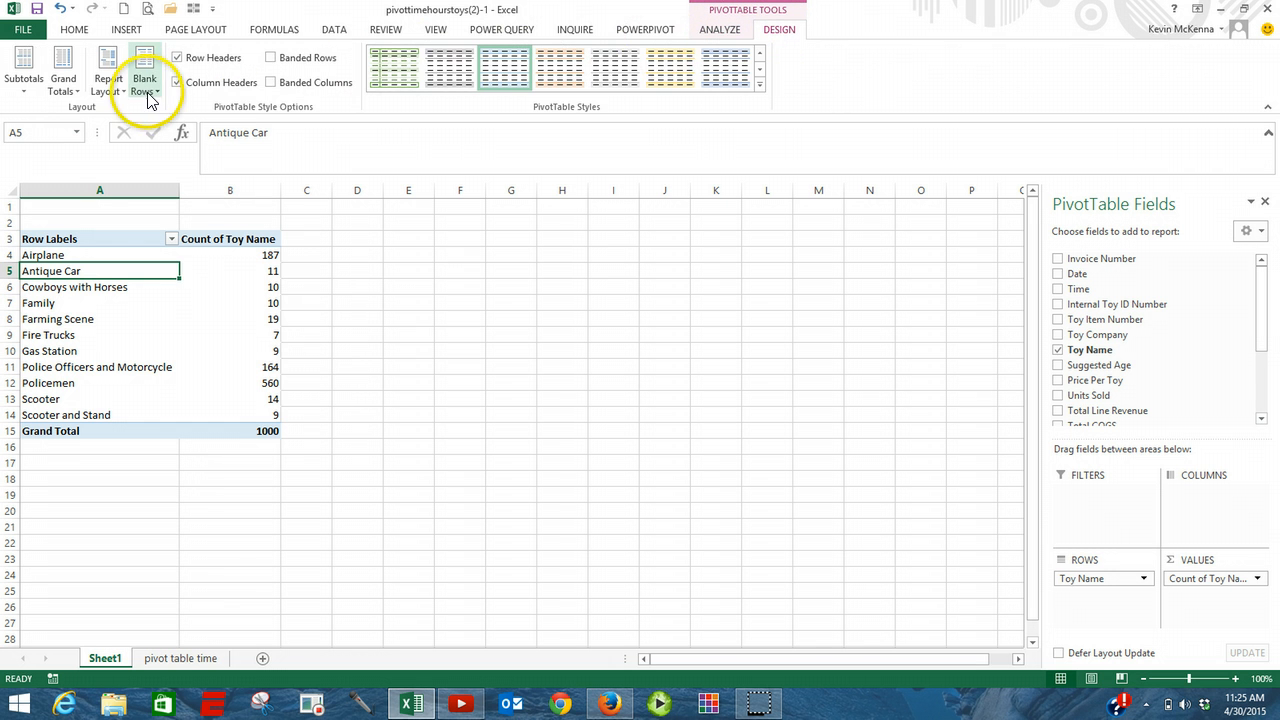
left_click(131, 90)
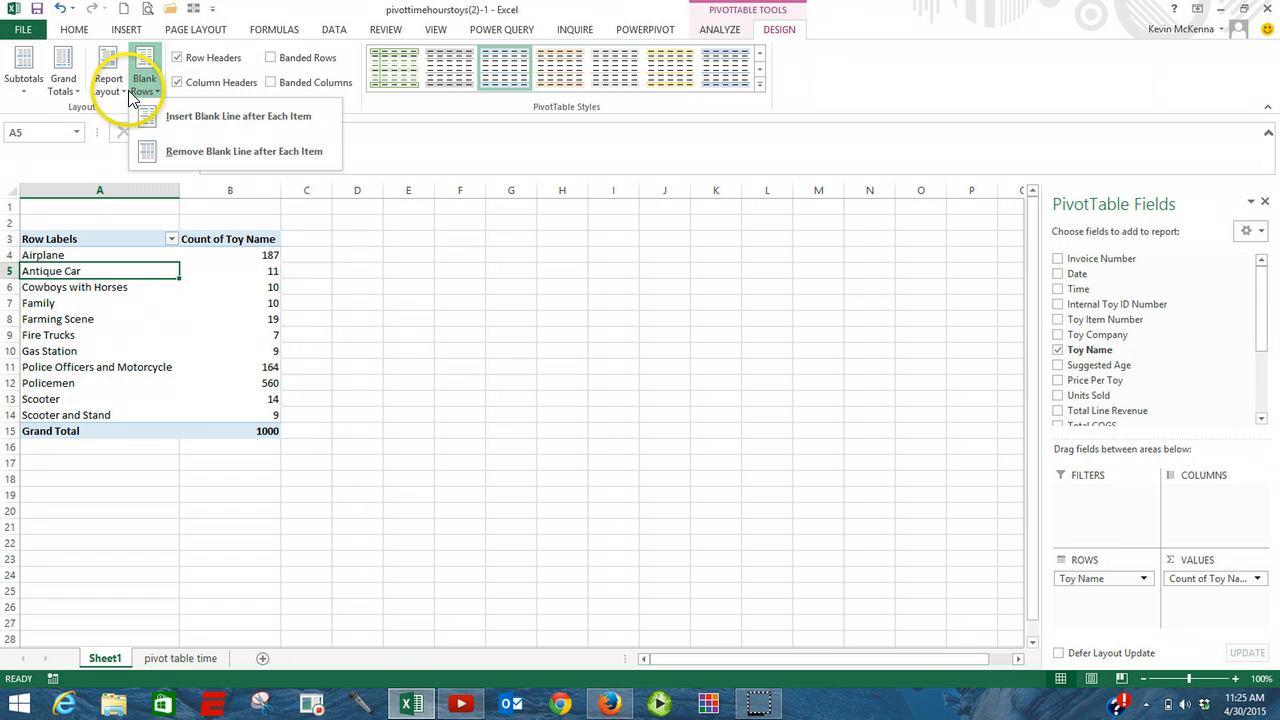
left_click(124, 92)
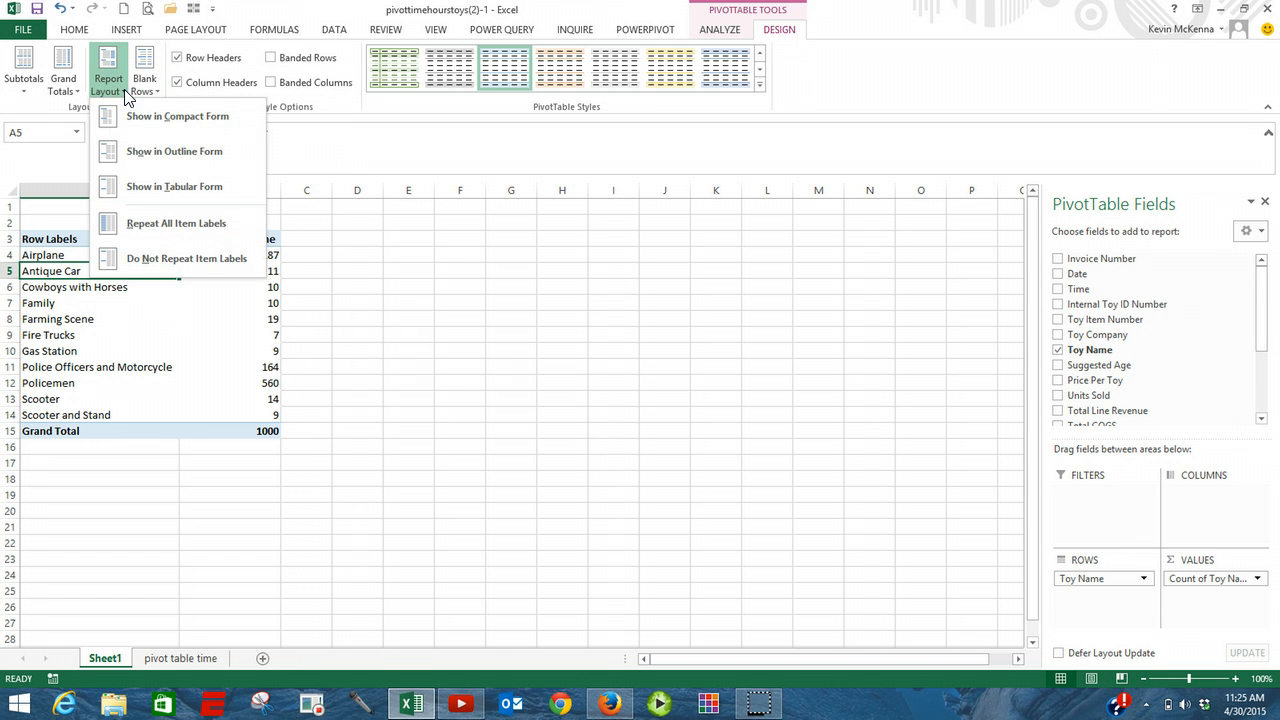
left_click(137, 188)
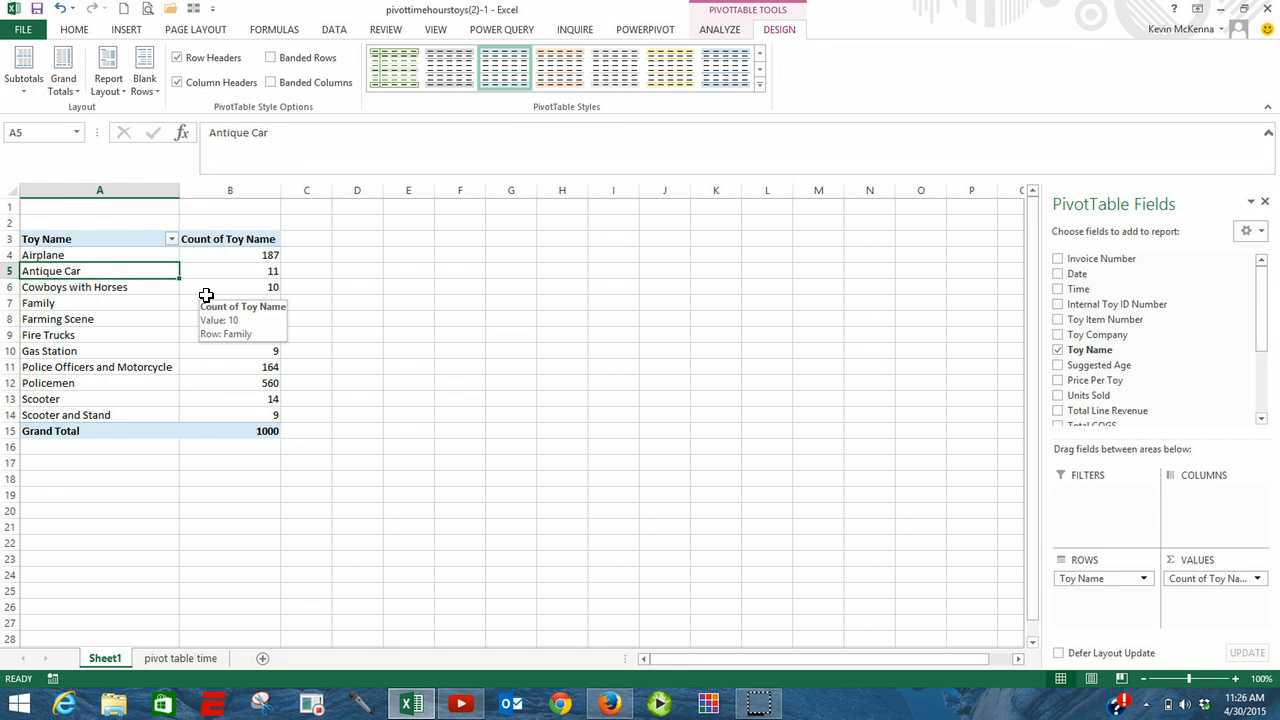
left_click(78, 265)
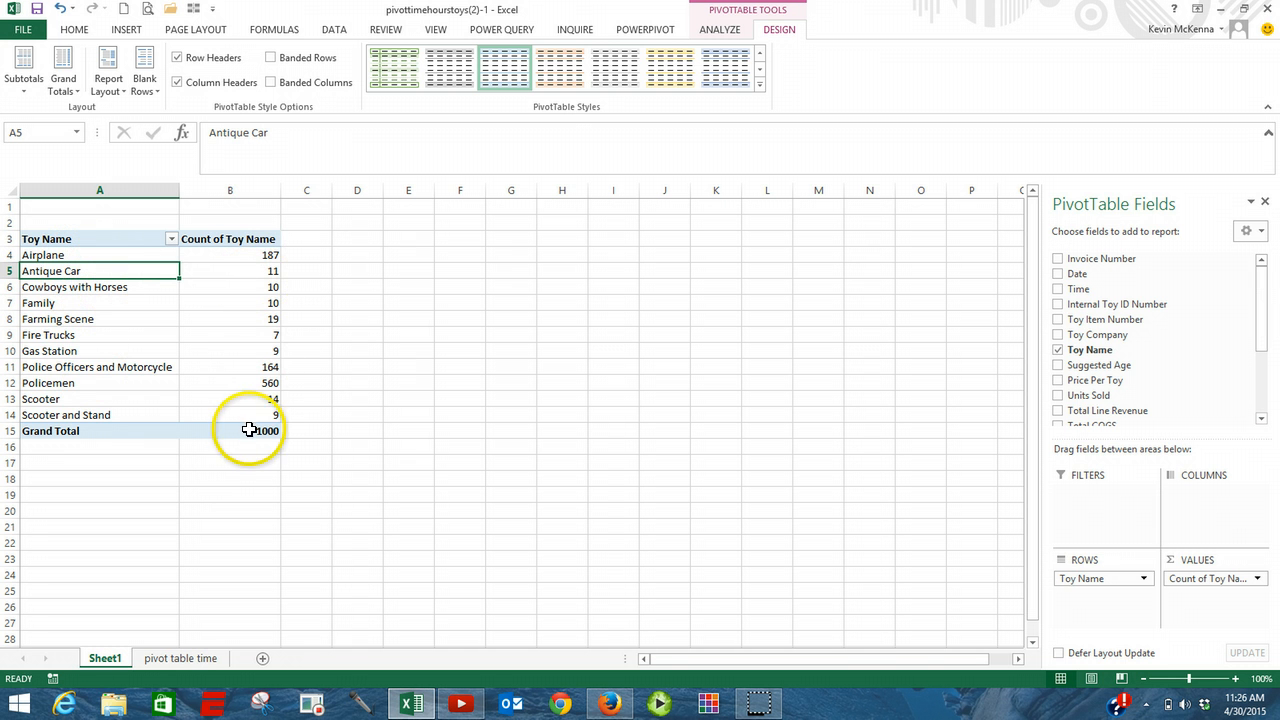
mouse_move(249, 431)
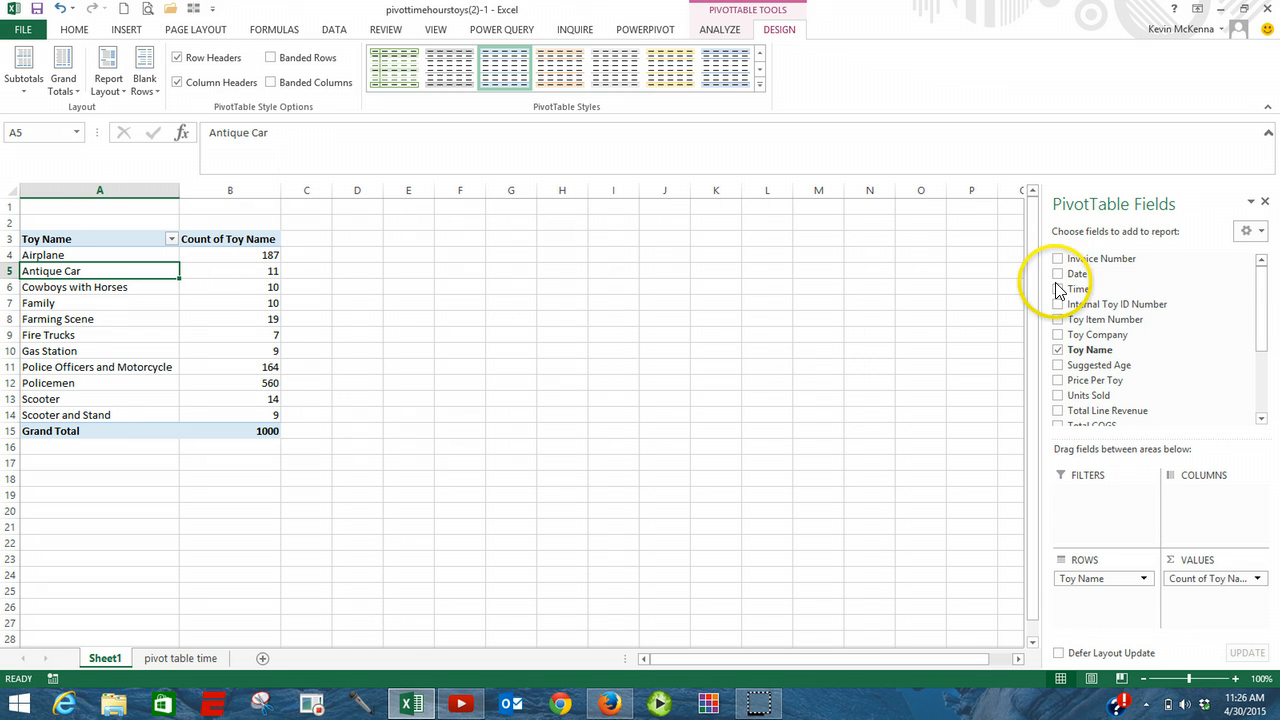
Add the Date field to the PivotTable rows and place it above Toy Name.
left_click_drag(1076, 274, 1084, 280)
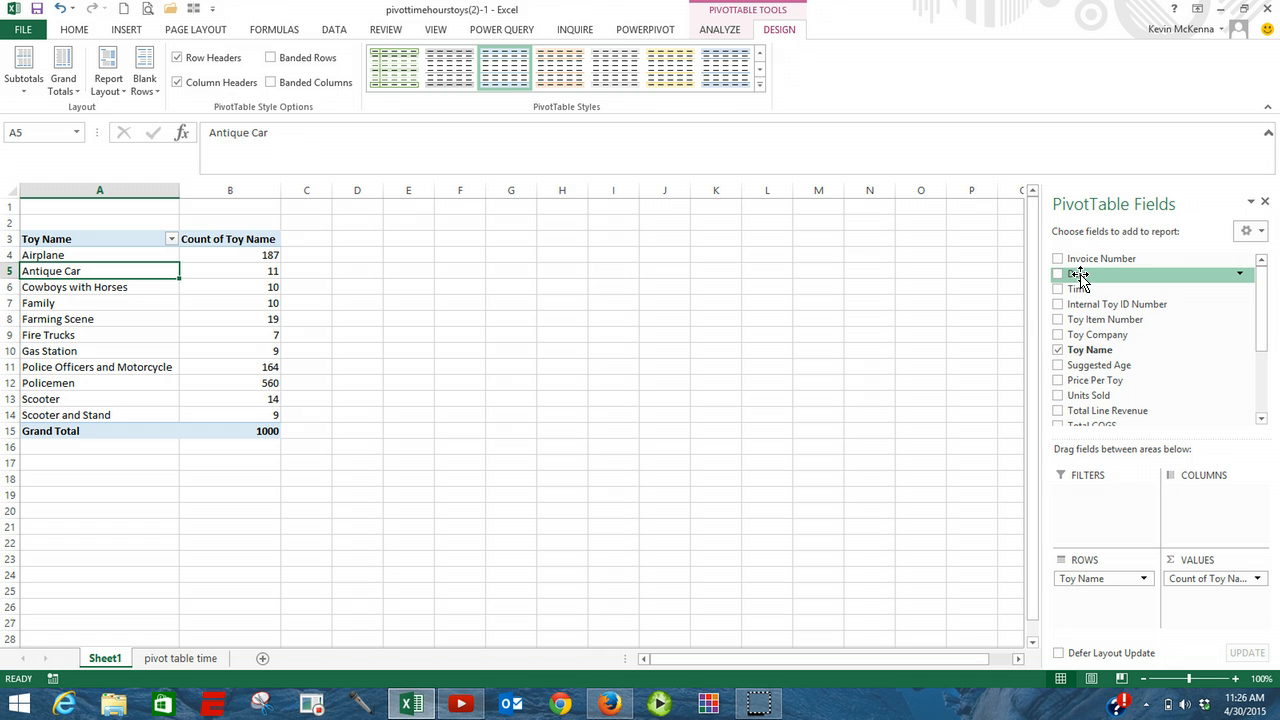
left_click_drag(1079, 281, 1077, 600)
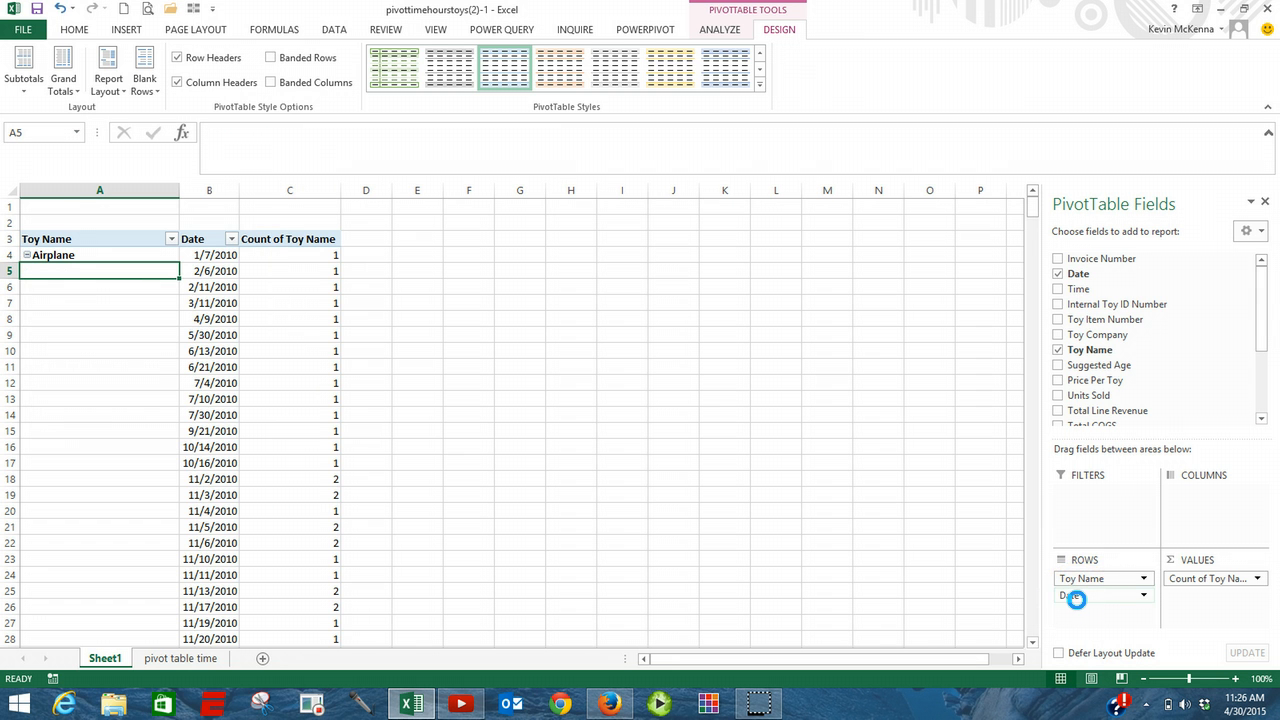
left_click_drag(1078, 598, 1118, 580)
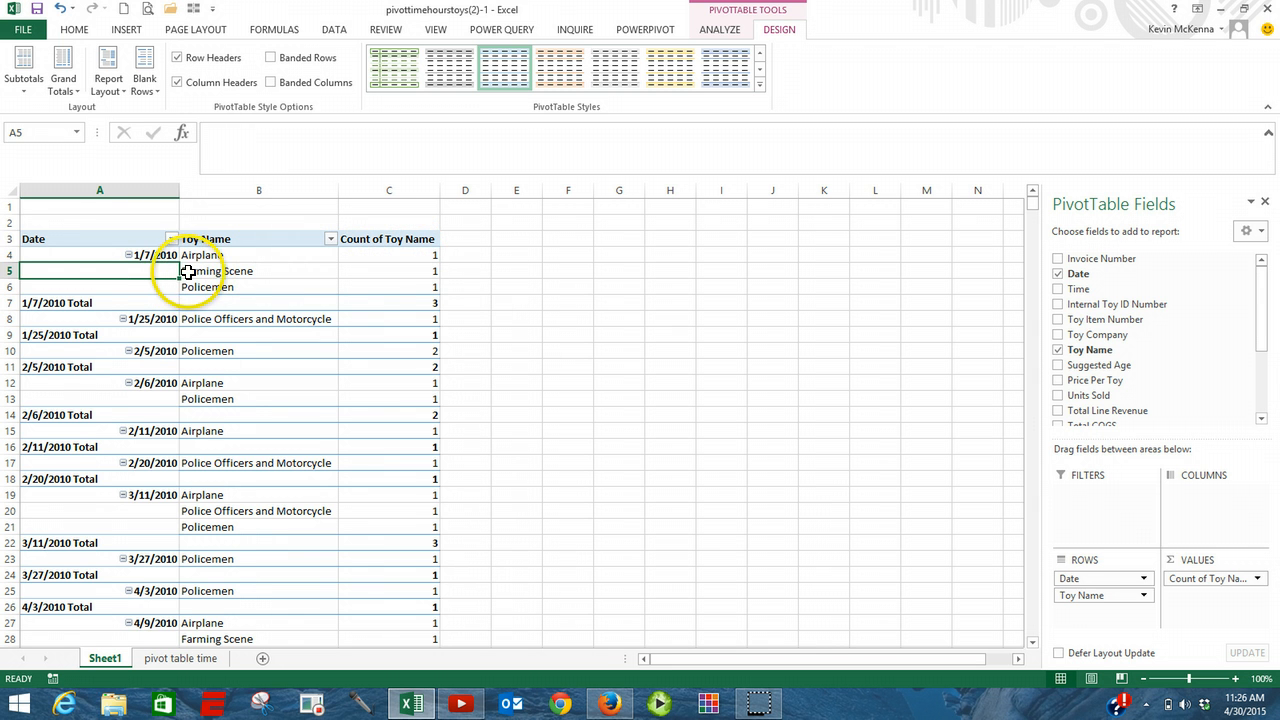
Group the PivotTable's dates by months and years.
left_click(156, 251)
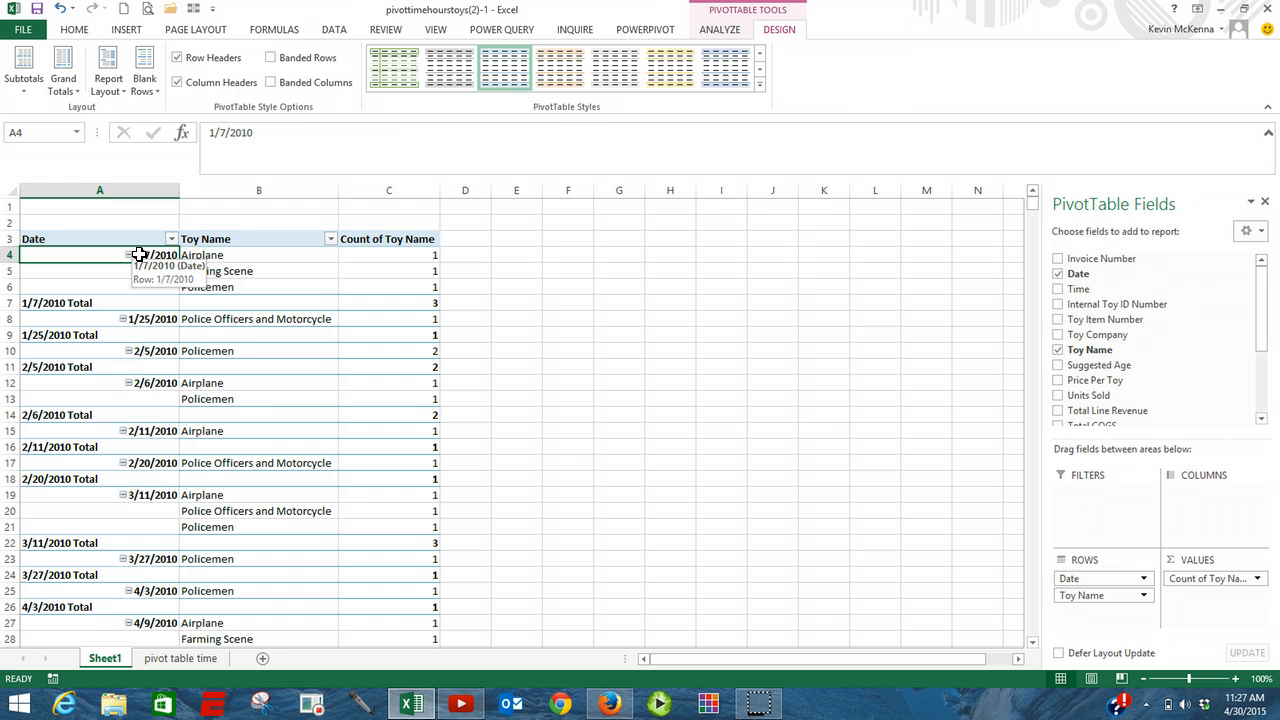
left_click(110, 277)
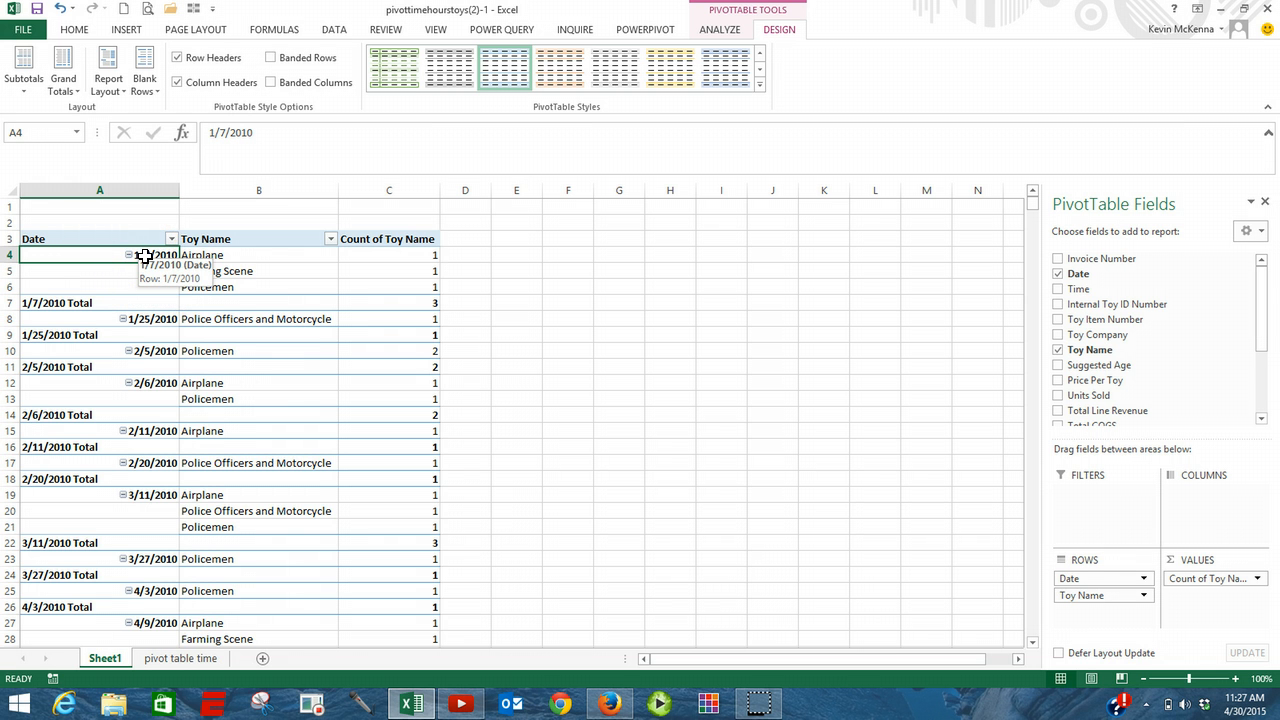
right_click(145, 257)
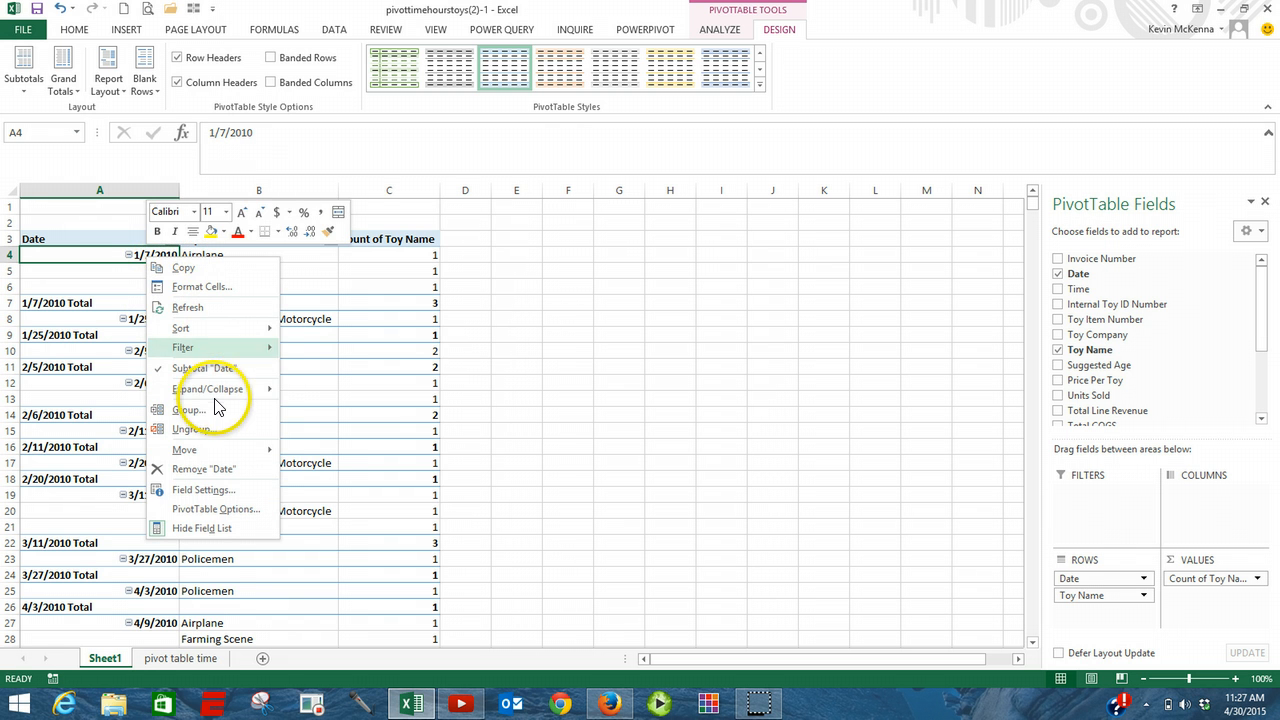
left_click(213, 411)
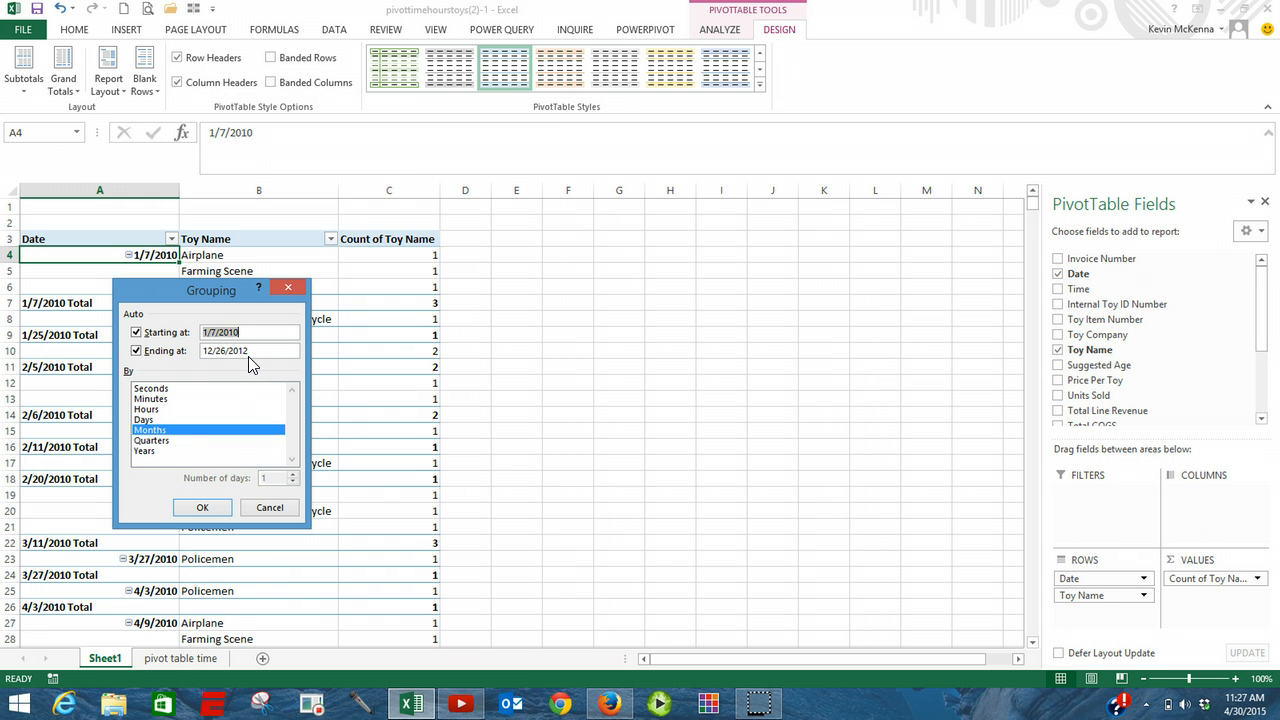
left_click(146, 452)
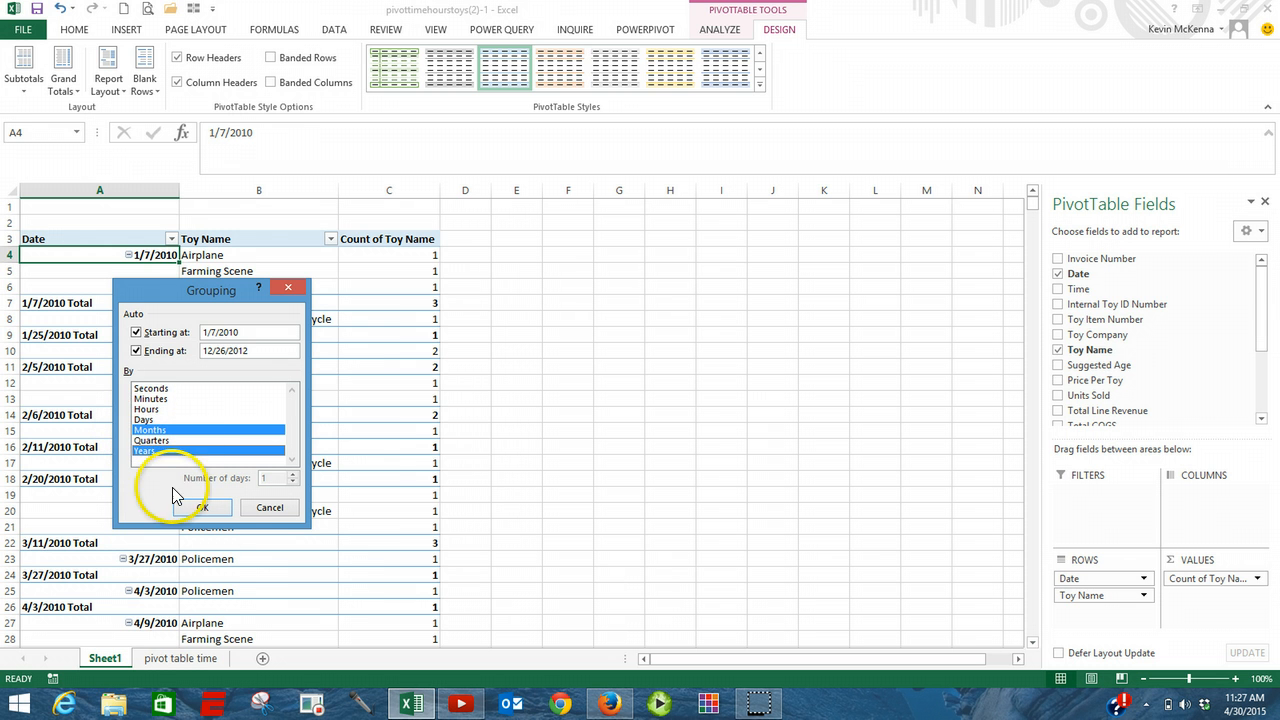
left_click(203, 508)
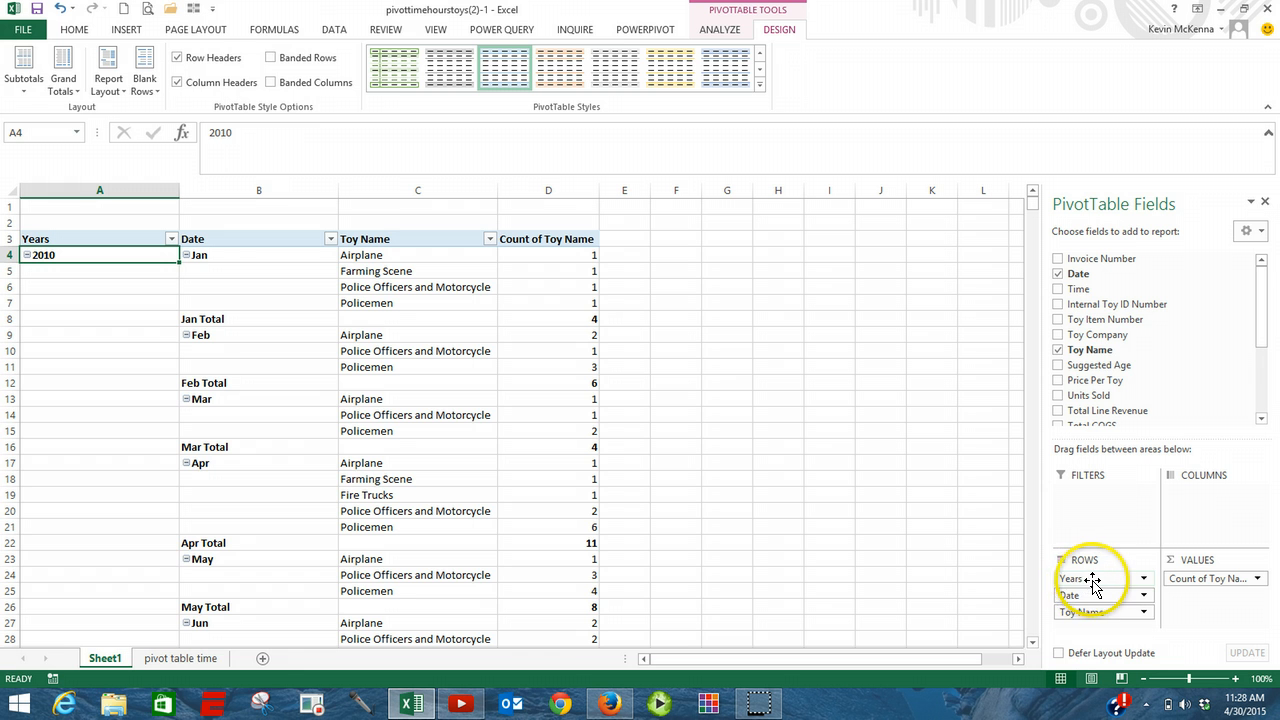
Move the Years field to the PivotTable columns and rename the Date field as Months.
left_click_drag(1086, 581, 1212, 500)
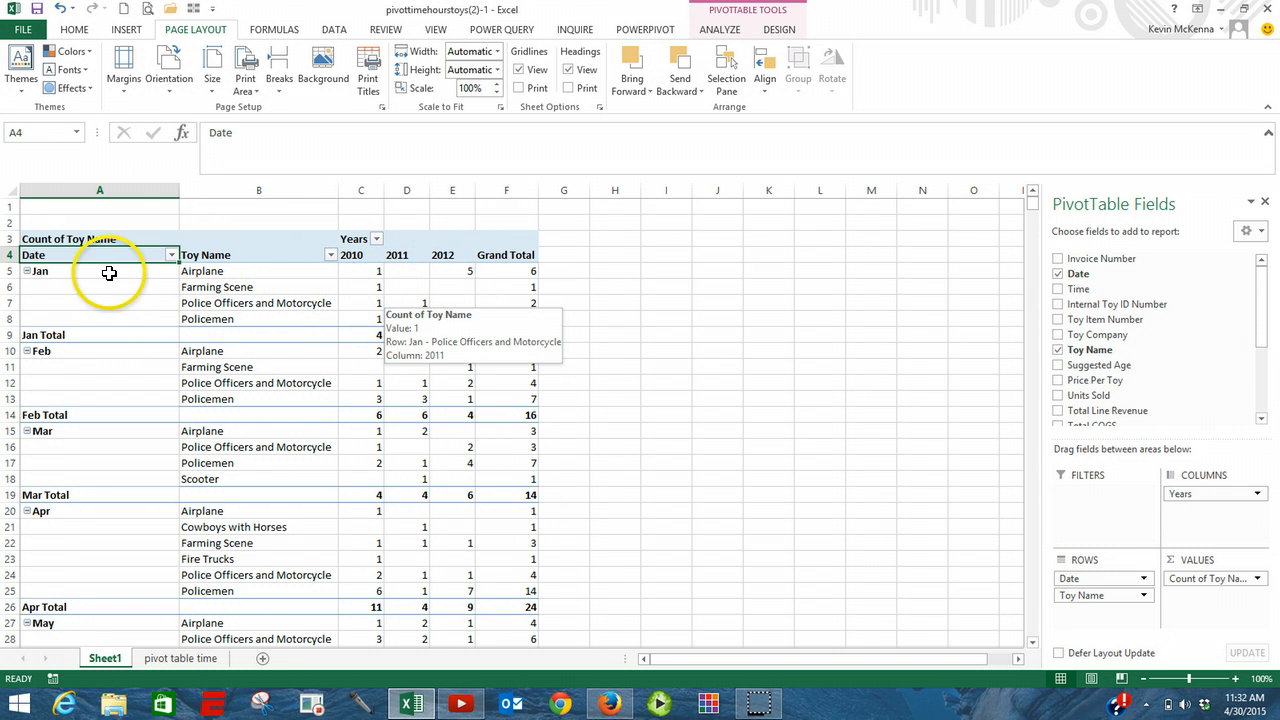
right_click(44, 256)
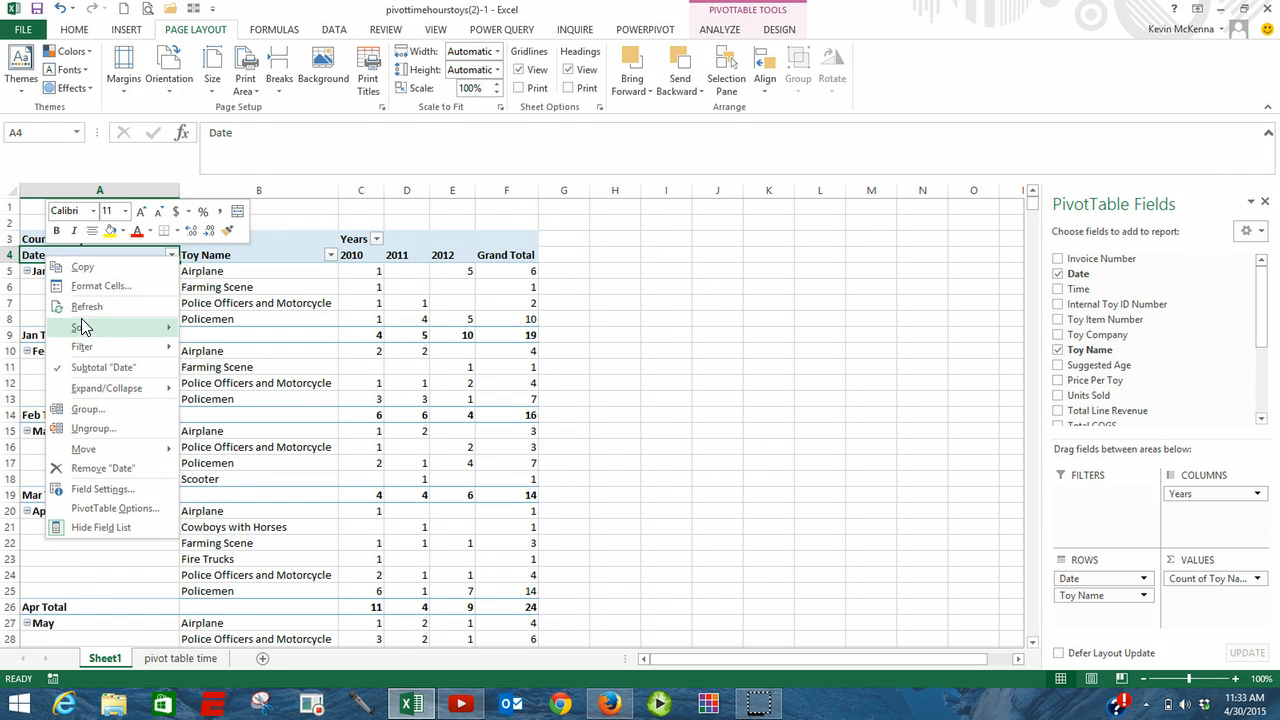
left_click(98, 489)
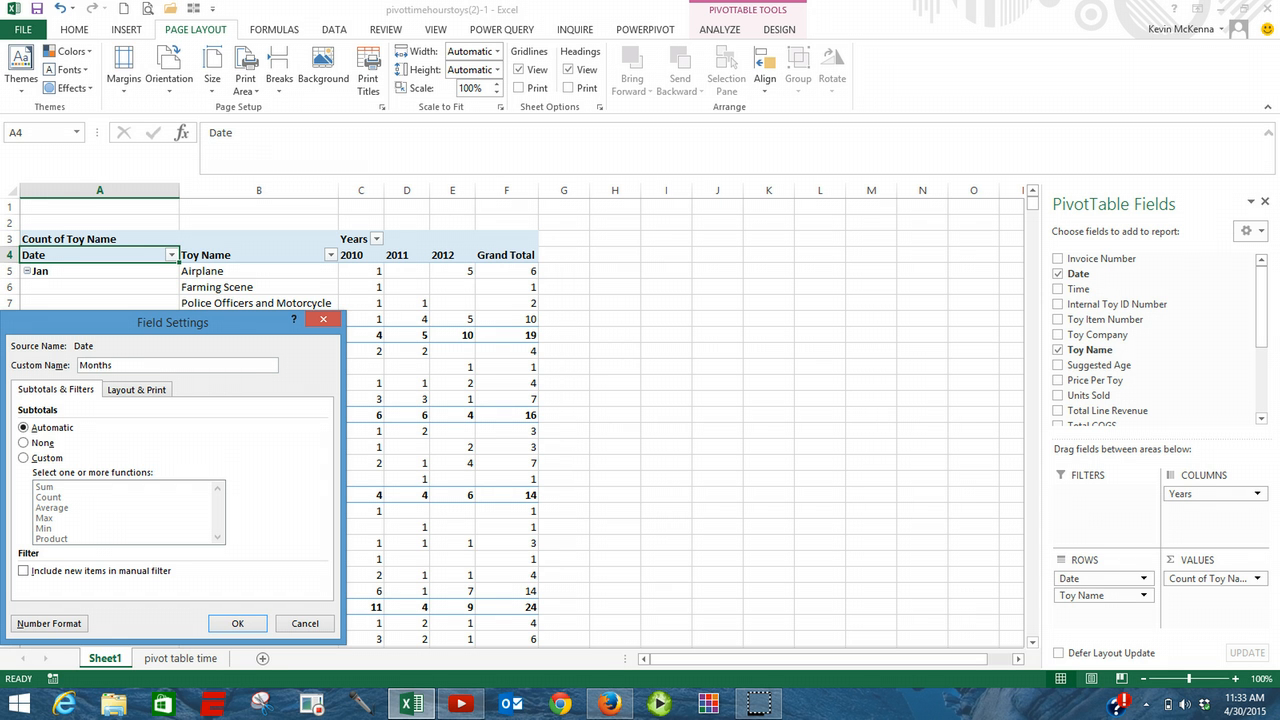
left_click(238, 621)
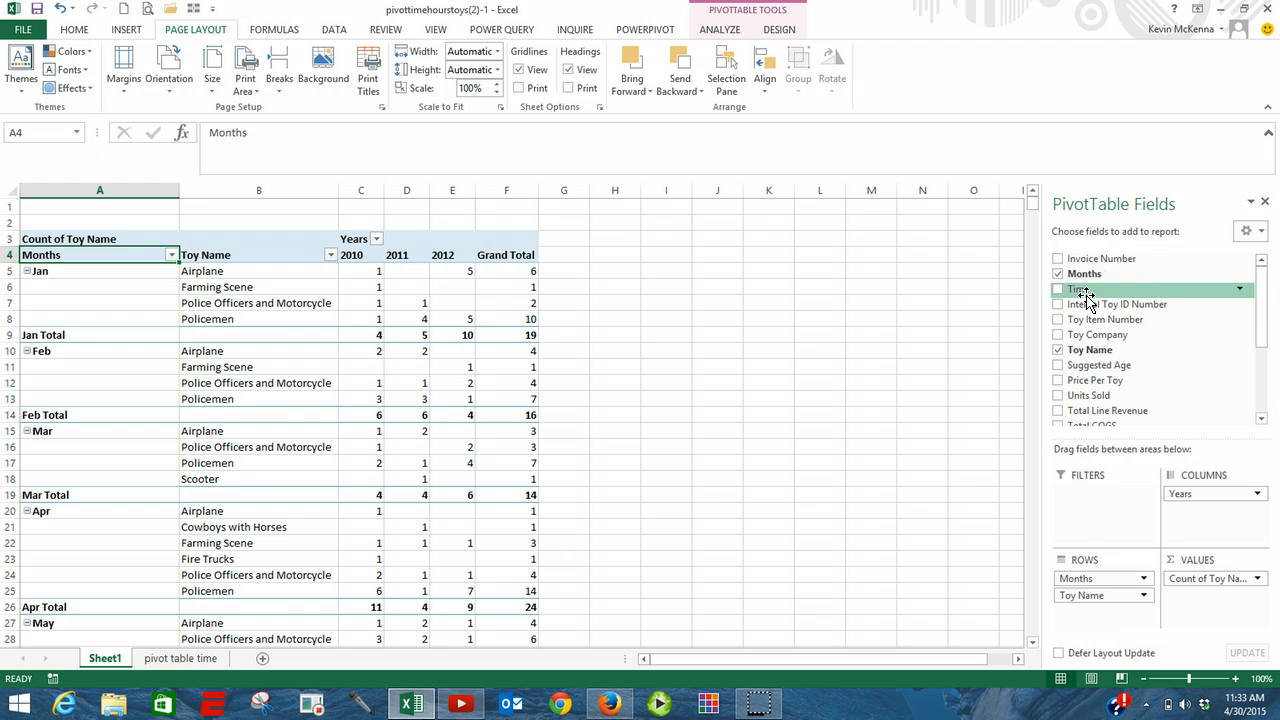
Add the Time field to the PivotTable rows below Toy Name.
left_click_drag(1086, 298, 1082, 610)
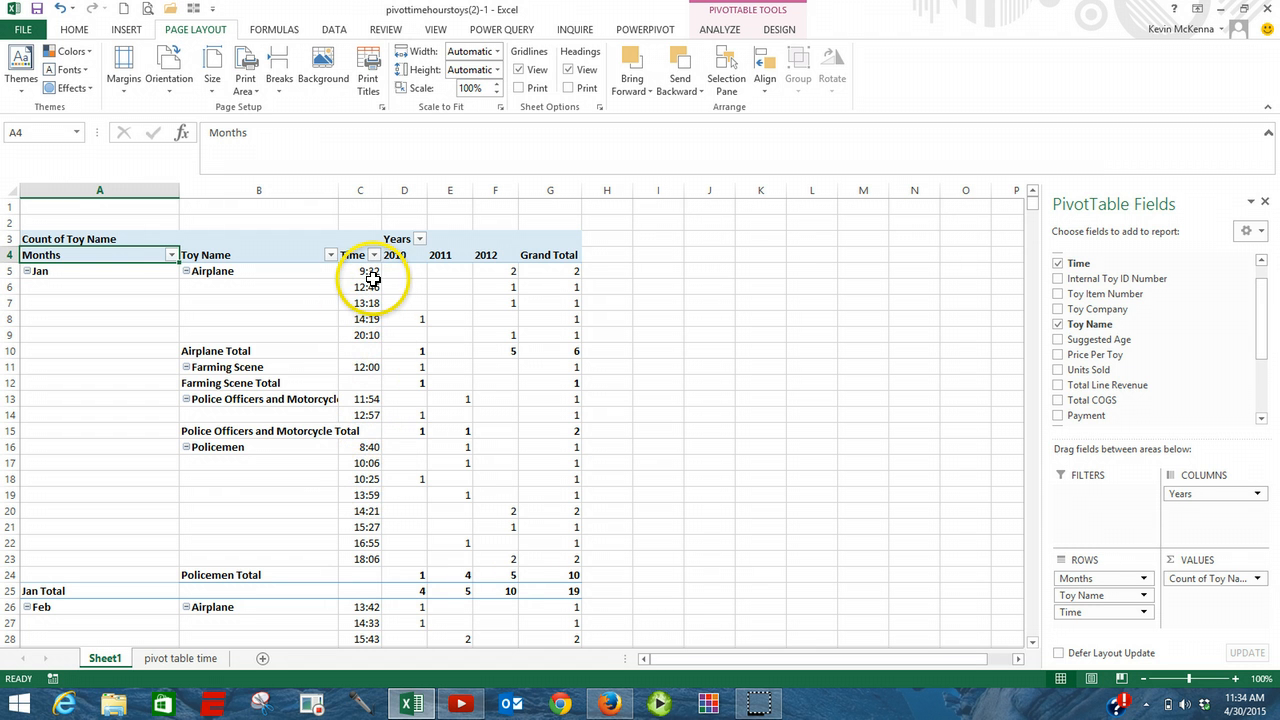
mouse_move(369, 274)
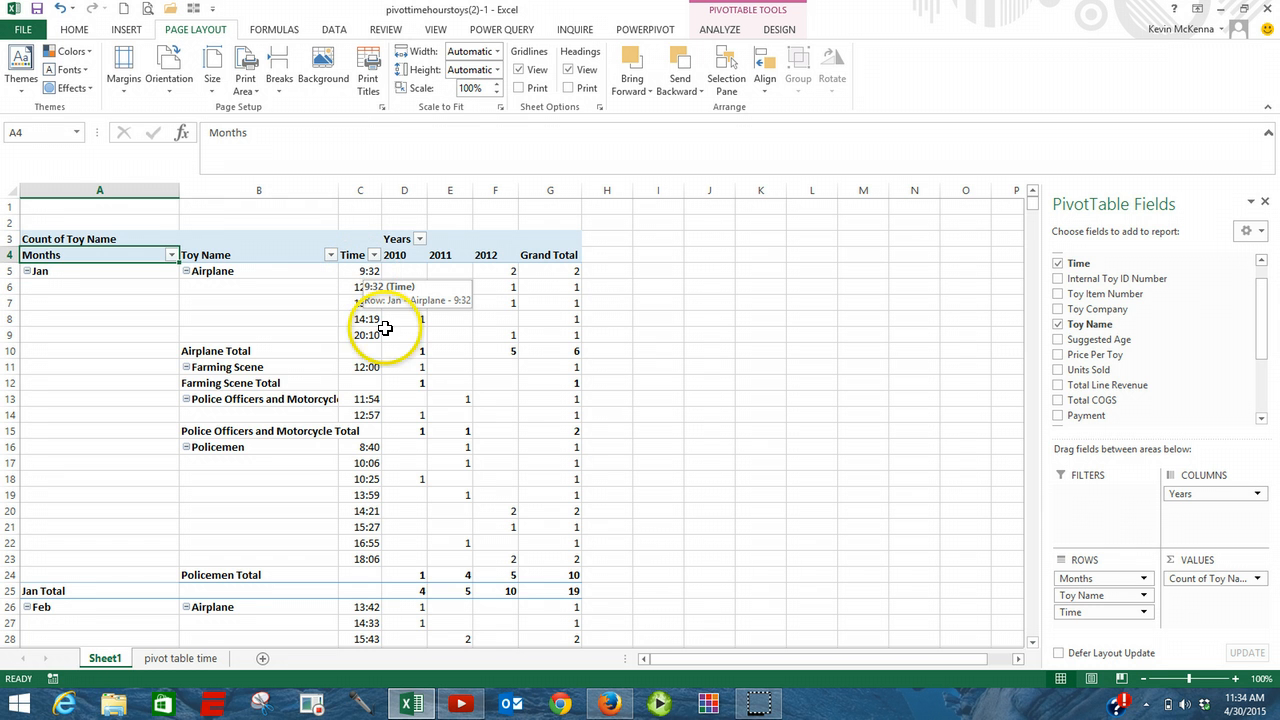
Group the PivotTable's Time field by hours and days, leaving months out of the grouping.
left_click(361, 272)
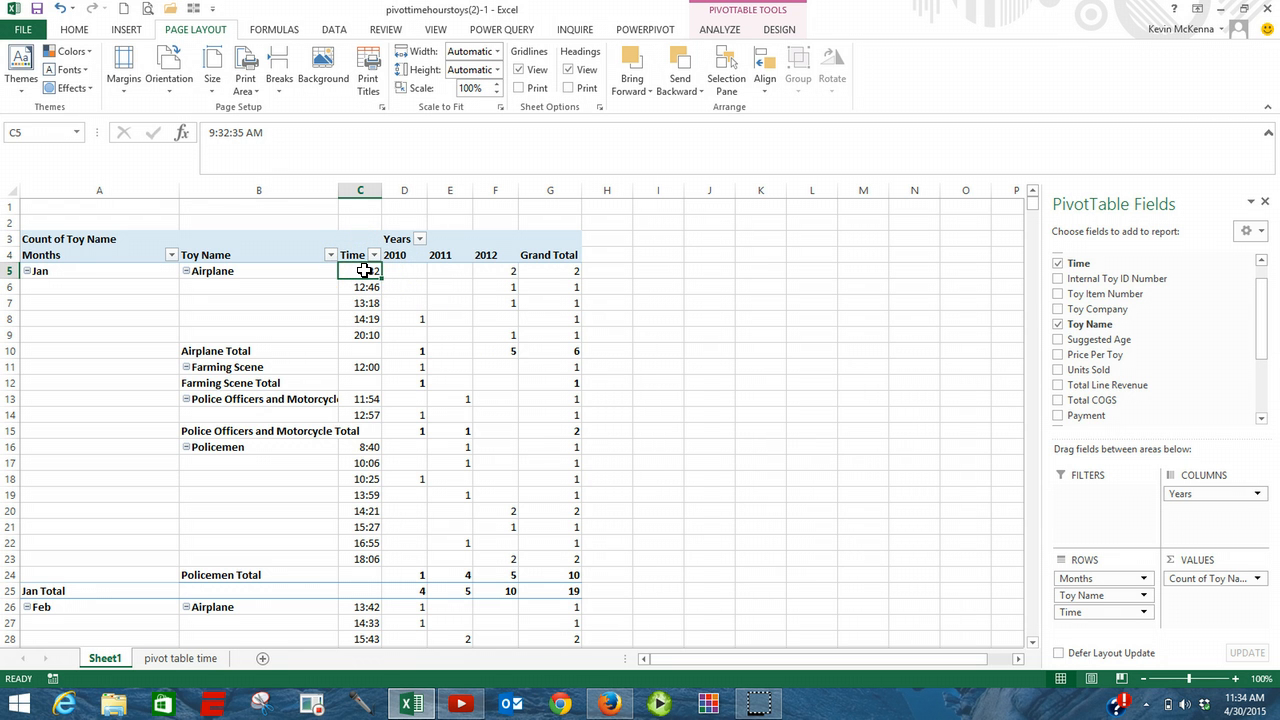
right_click(363, 272)
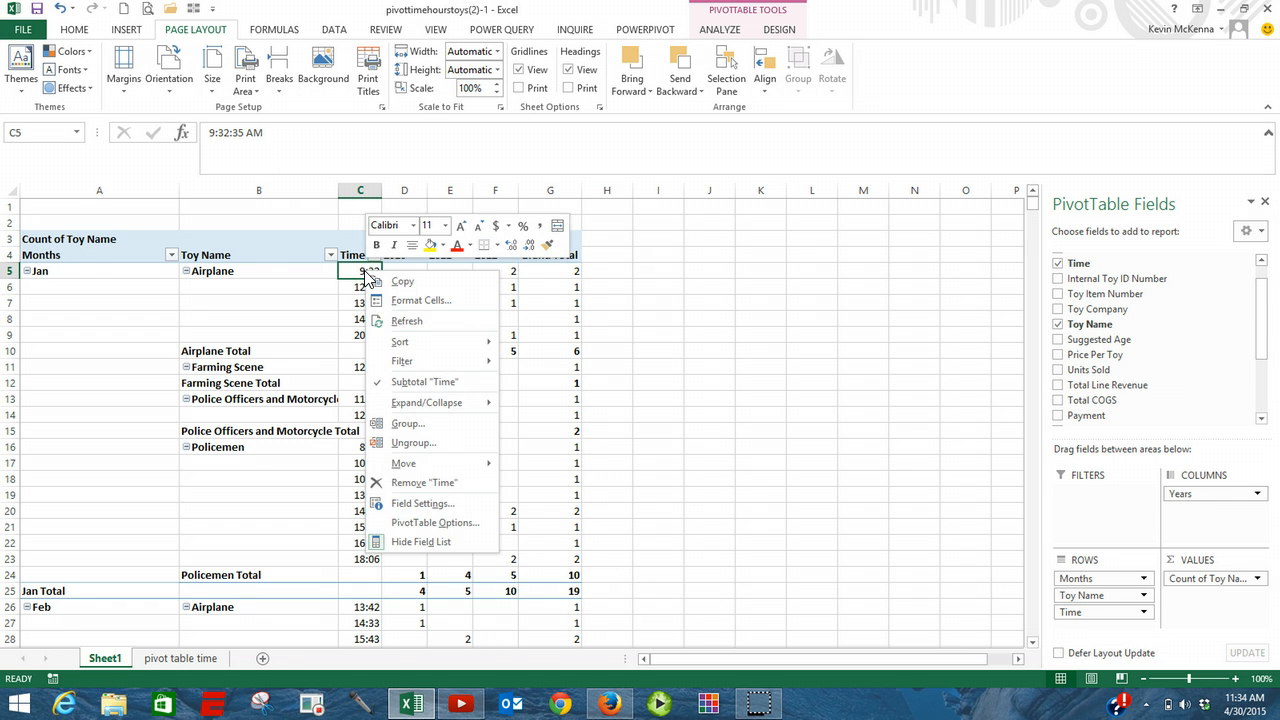
left_click(423, 424)
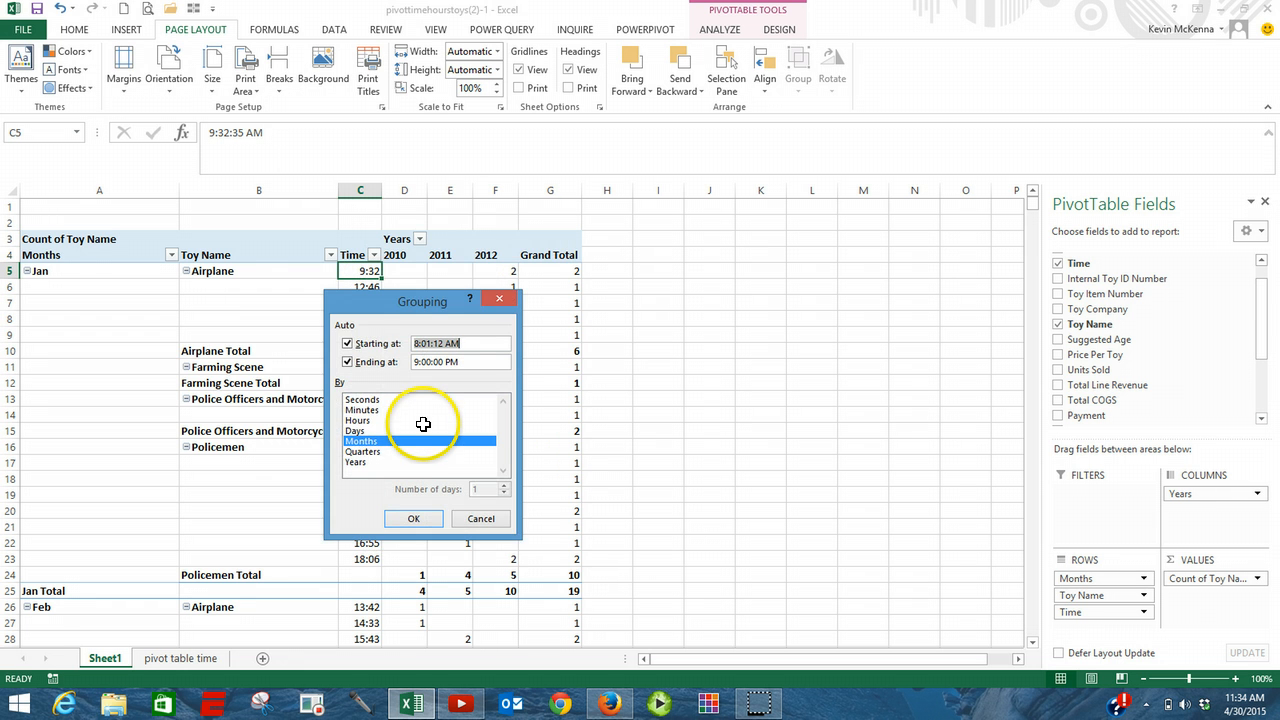
left_click(360, 420)
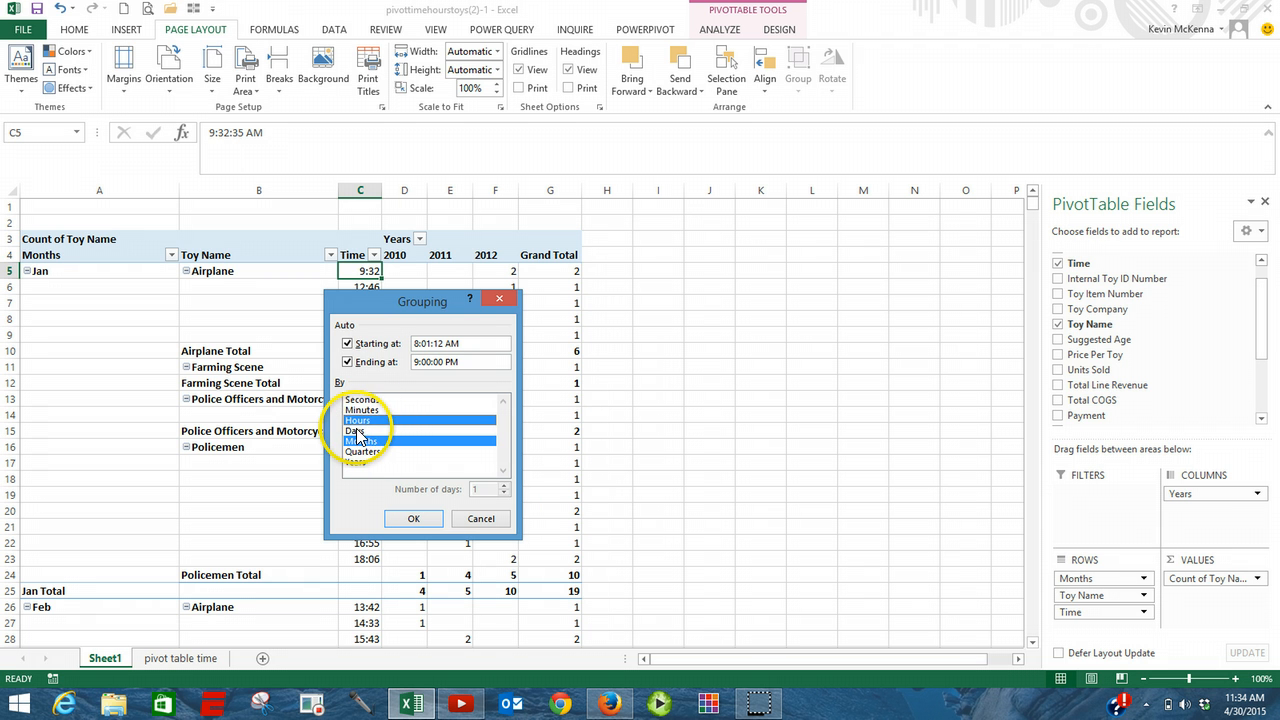
left_click(362, 432)
left_click(365, 441)
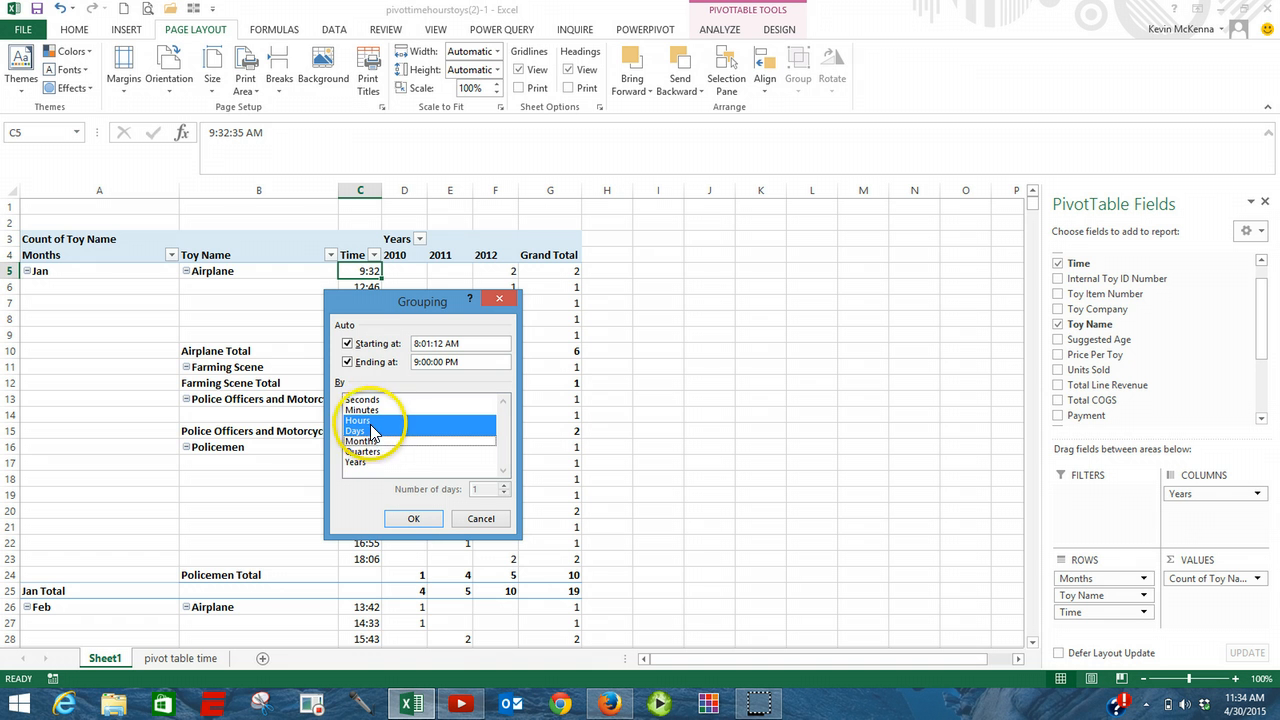
left_click(414, 519)
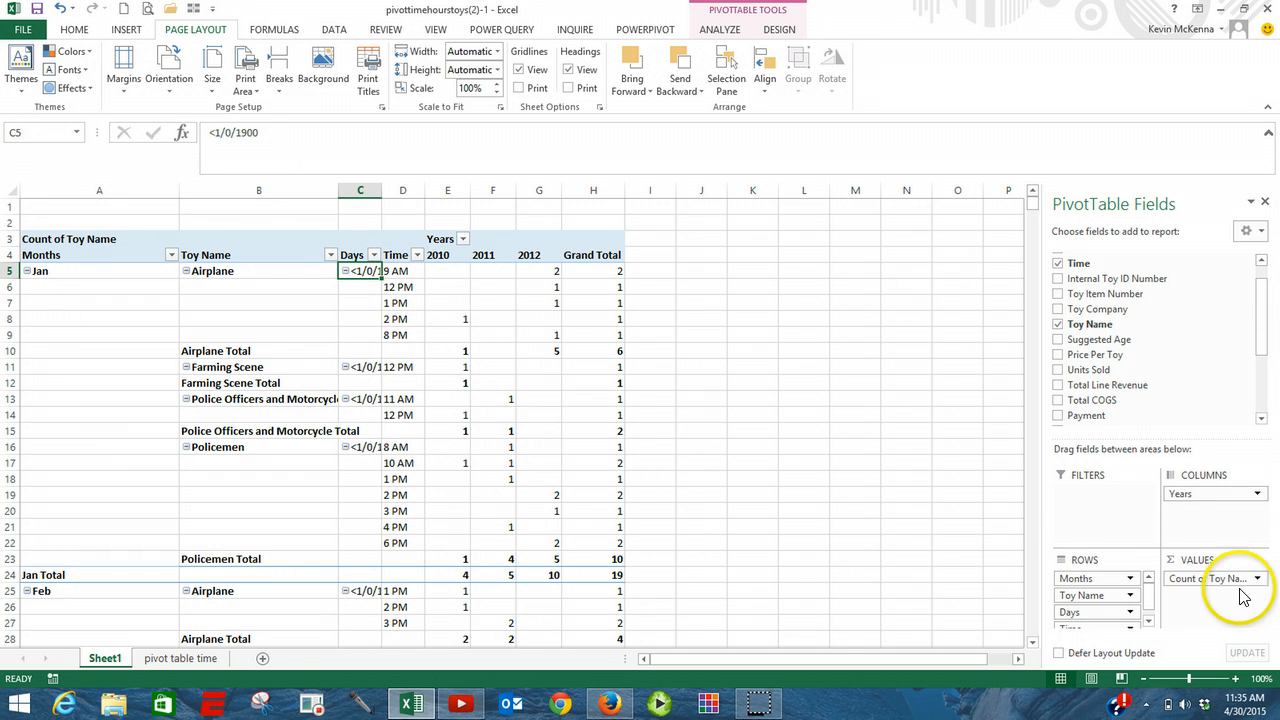
Remove the Days and Toy Name fields from the PivotTable rows, keeping only Months and Time.
scroll(1222, 622, "down", 1)
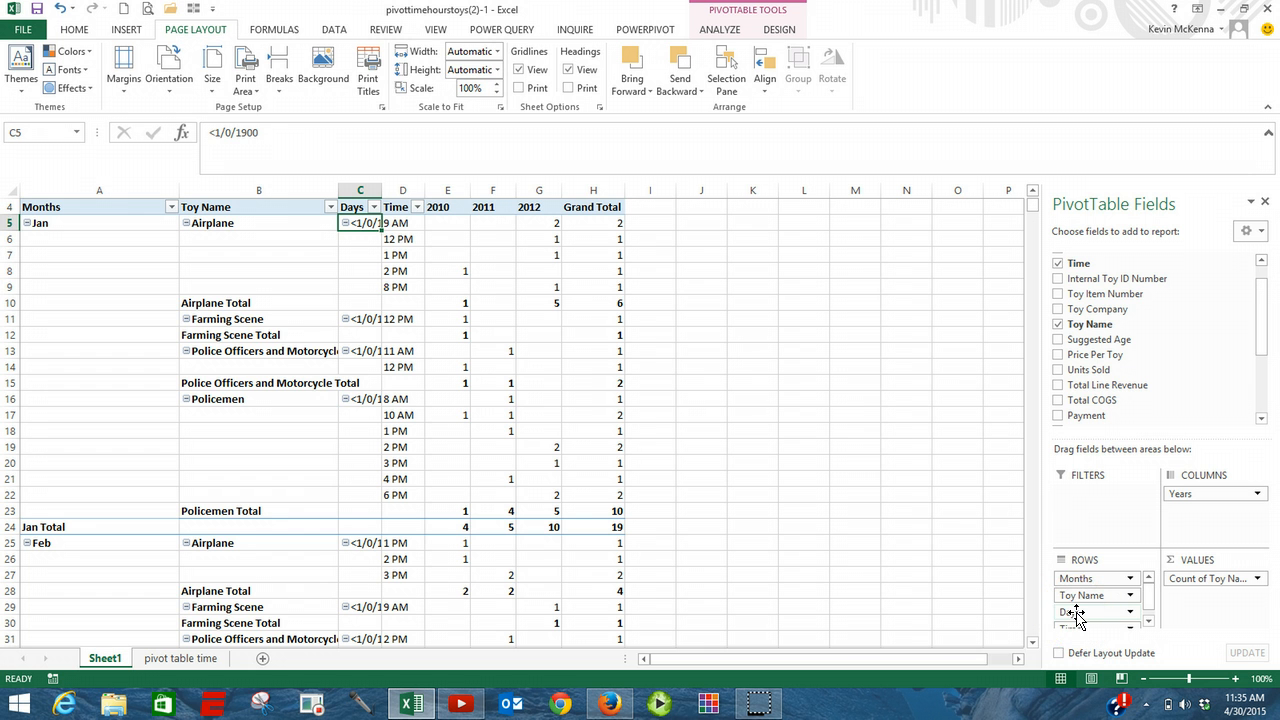
left_click_drag(1076, 615, 934, 602)
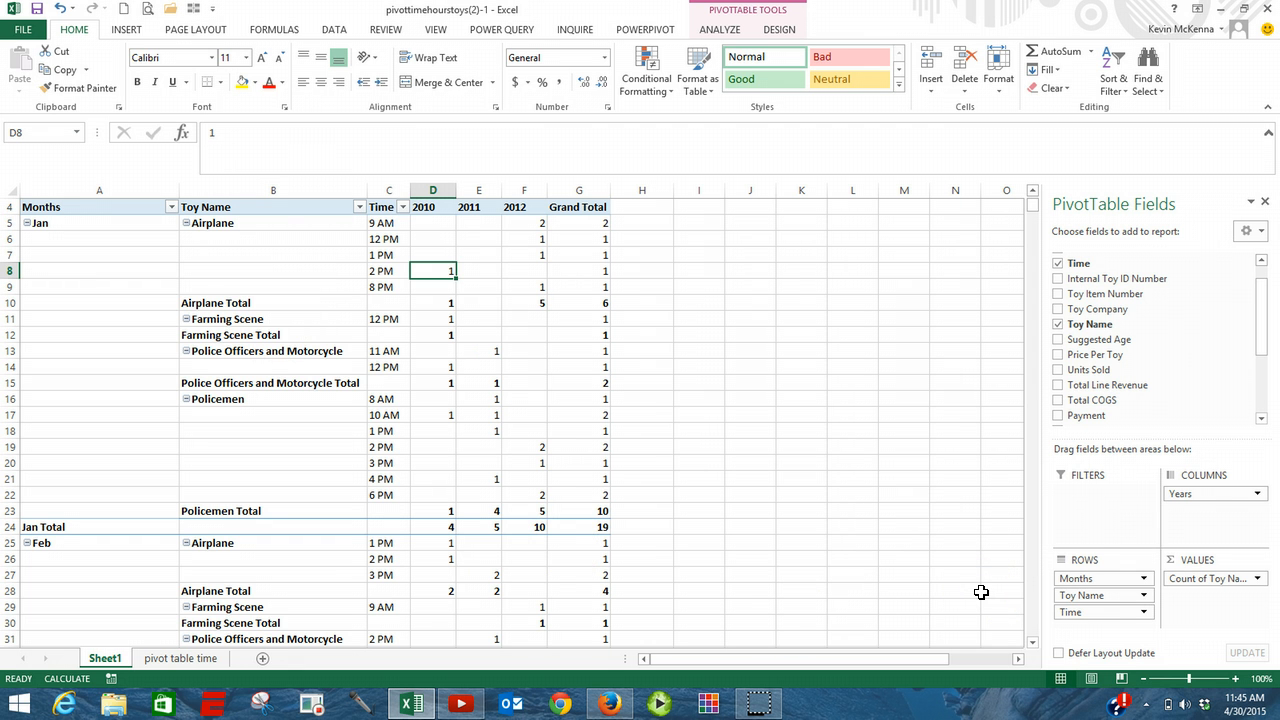
left_click(1068, 600)
left_click_drag(1100, 598, 1095, 600)
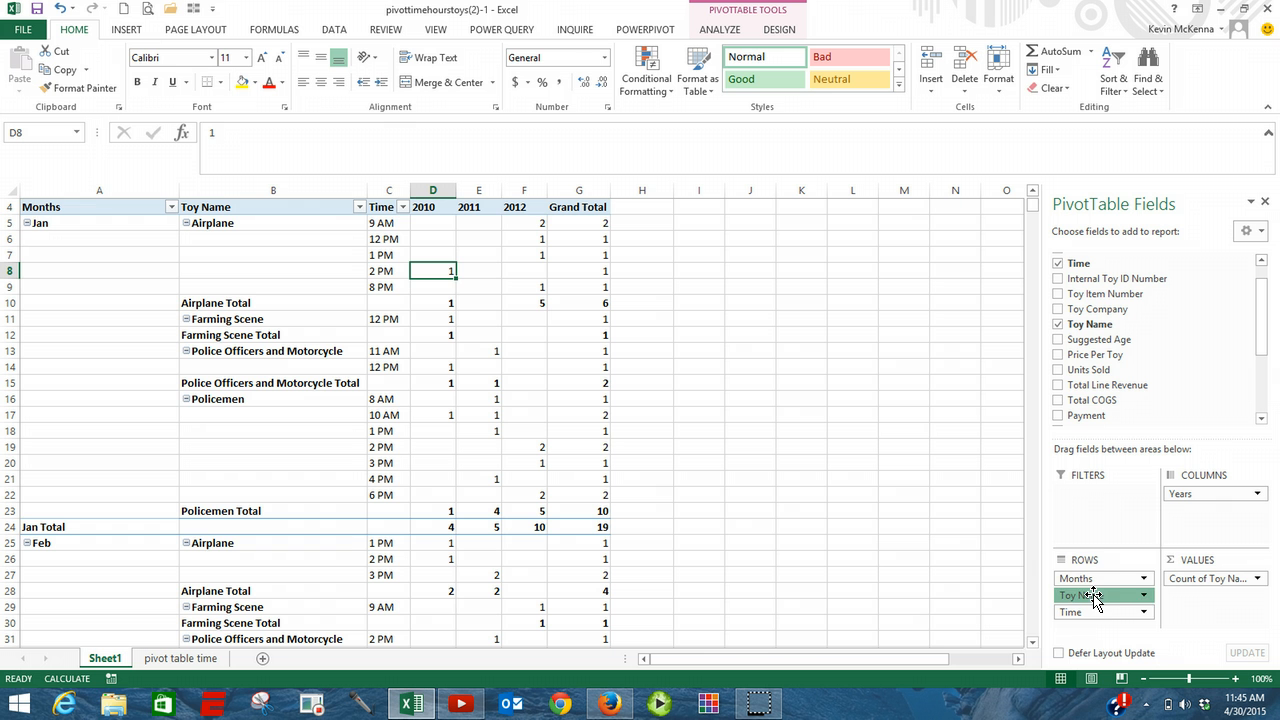
left_click_drag(1095, 598, 925, 598)
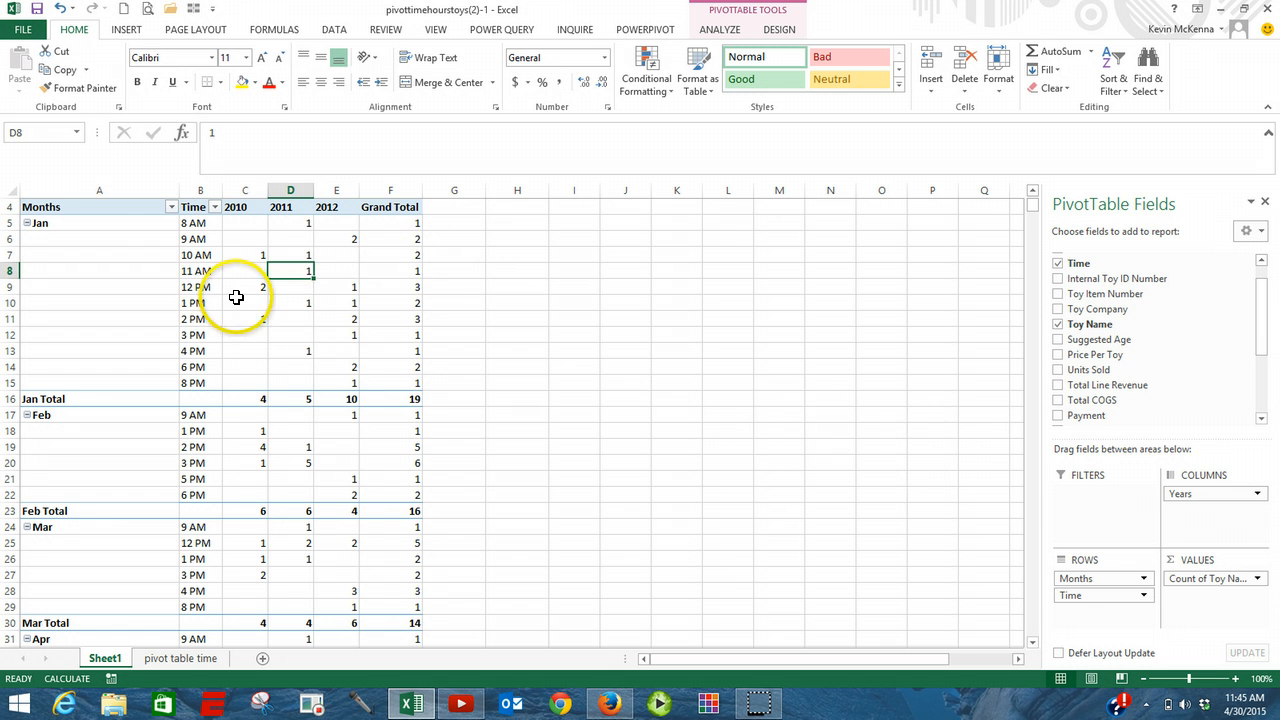
Create a column PivotChart from the PivotTable on the same sheet and move it beside the table.
left_click(192, 240)
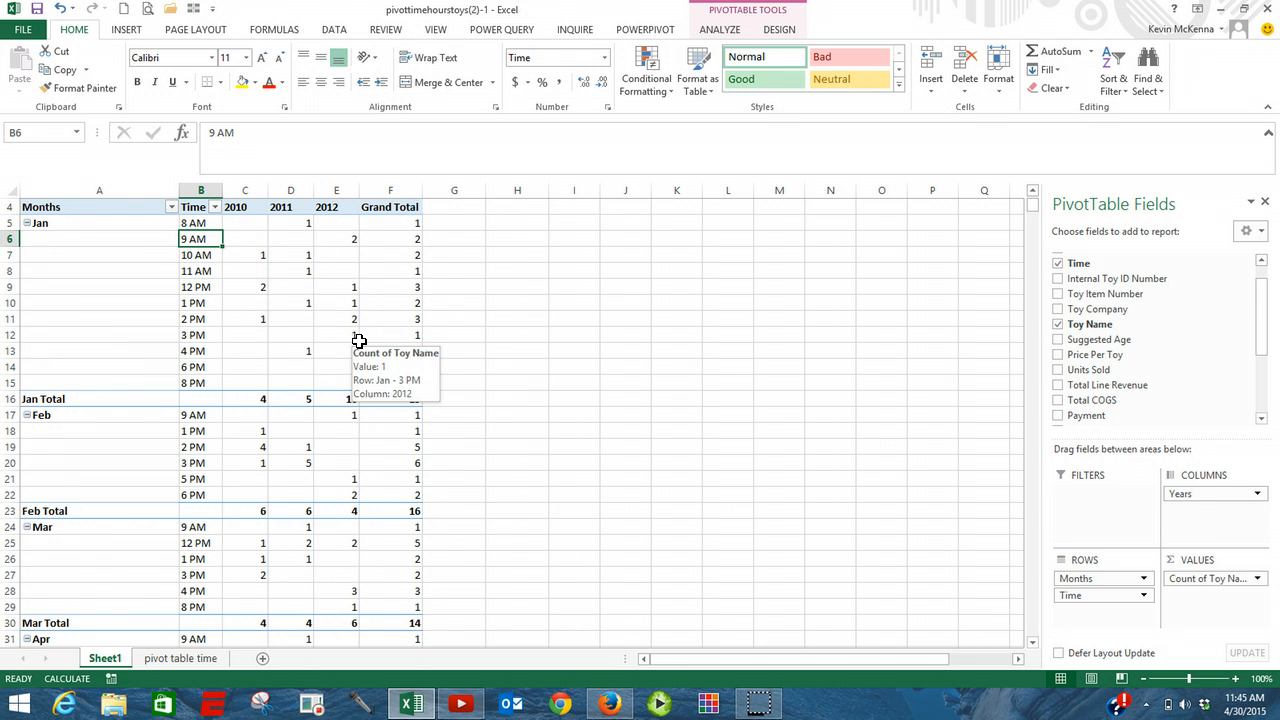
left_click(359, 341)
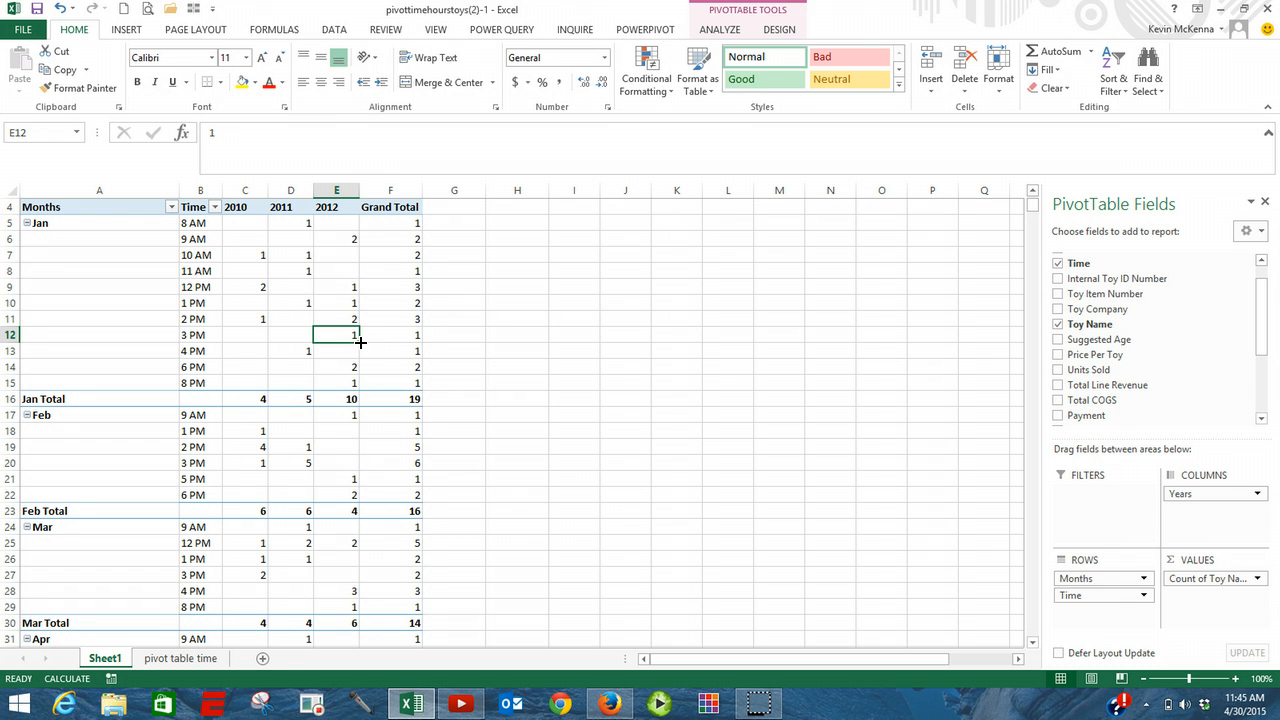
key("alt+F1")
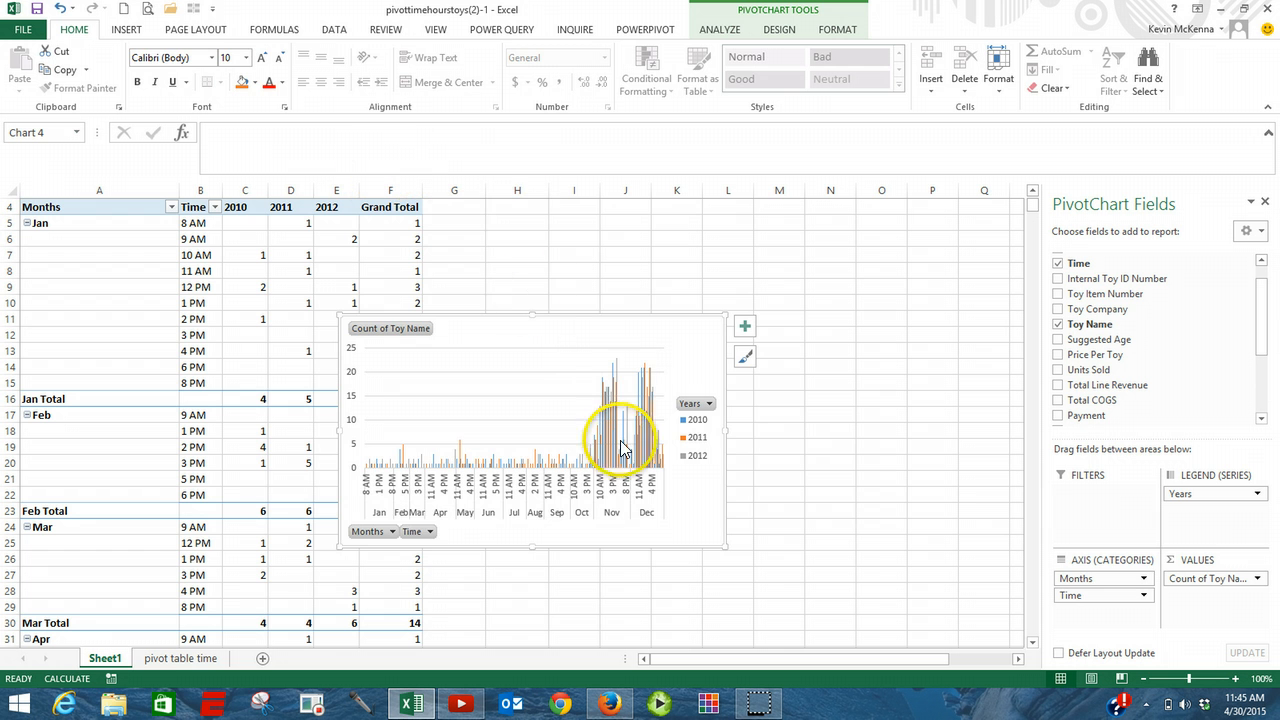
left_click_drag(589, 350, 710, 259)
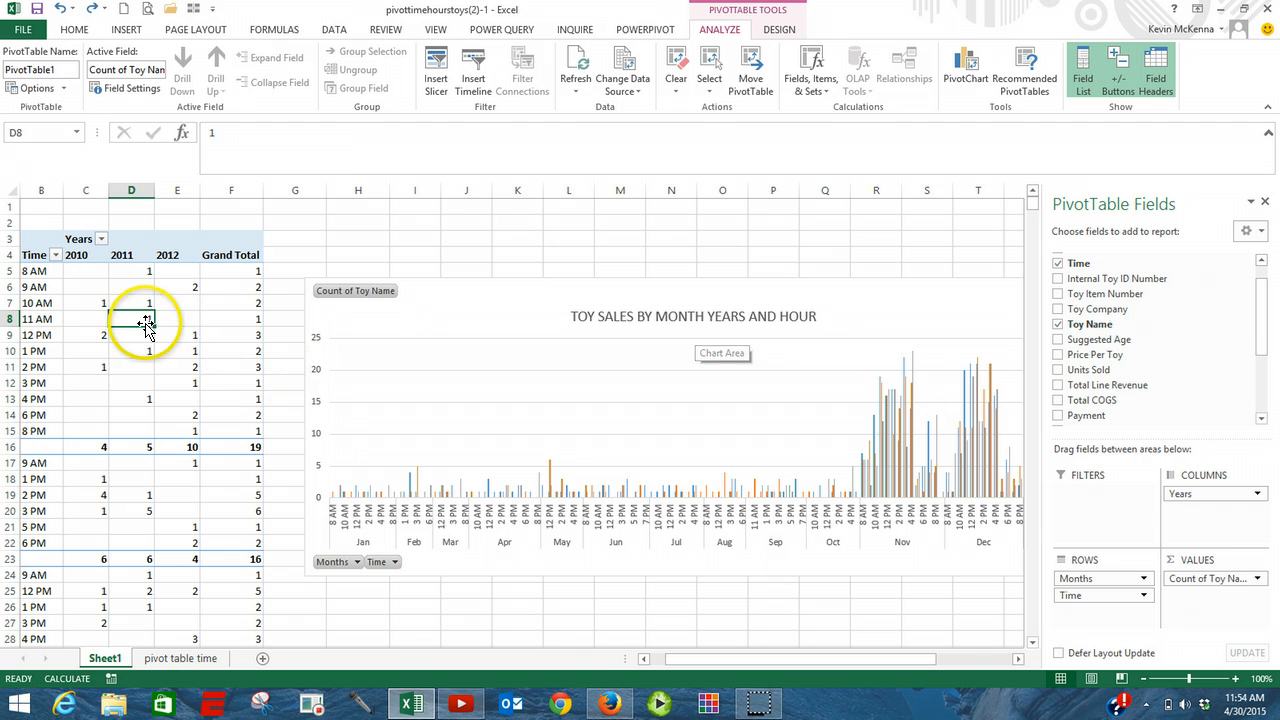
Rename the PivotTable as SALES BY TIME.
mouse_move(127, 326)
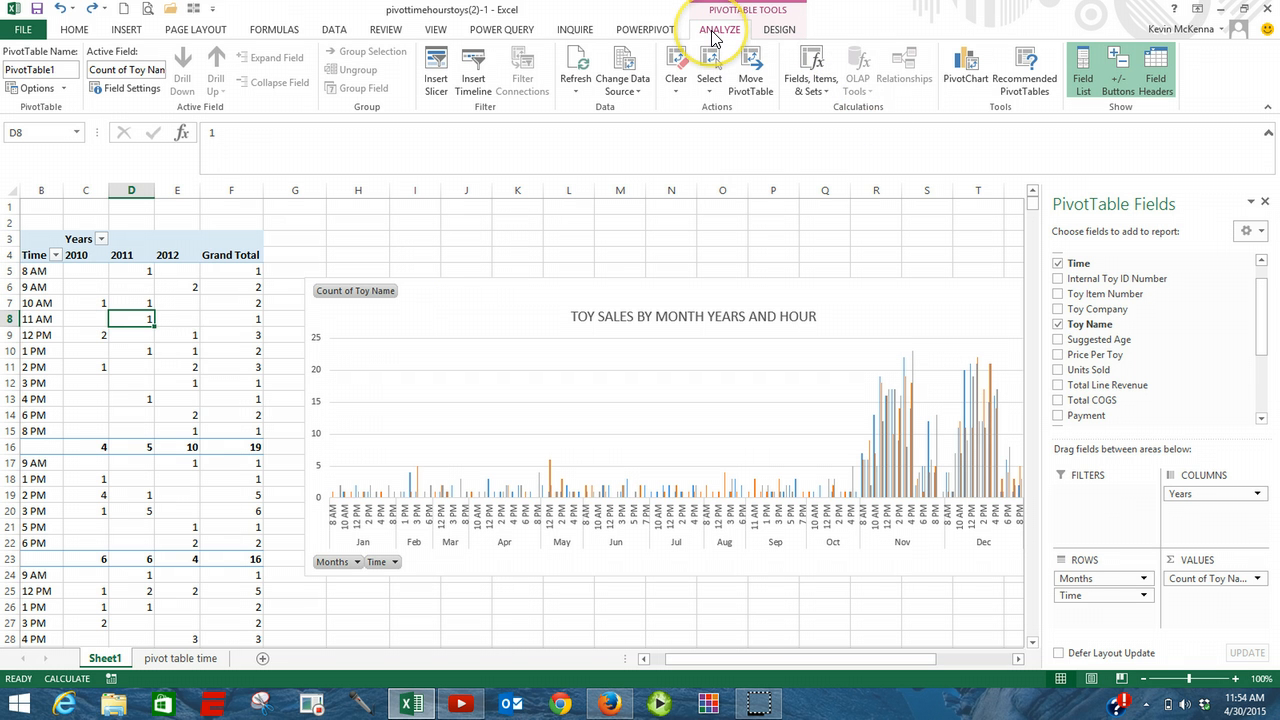
left_click(60, 70)
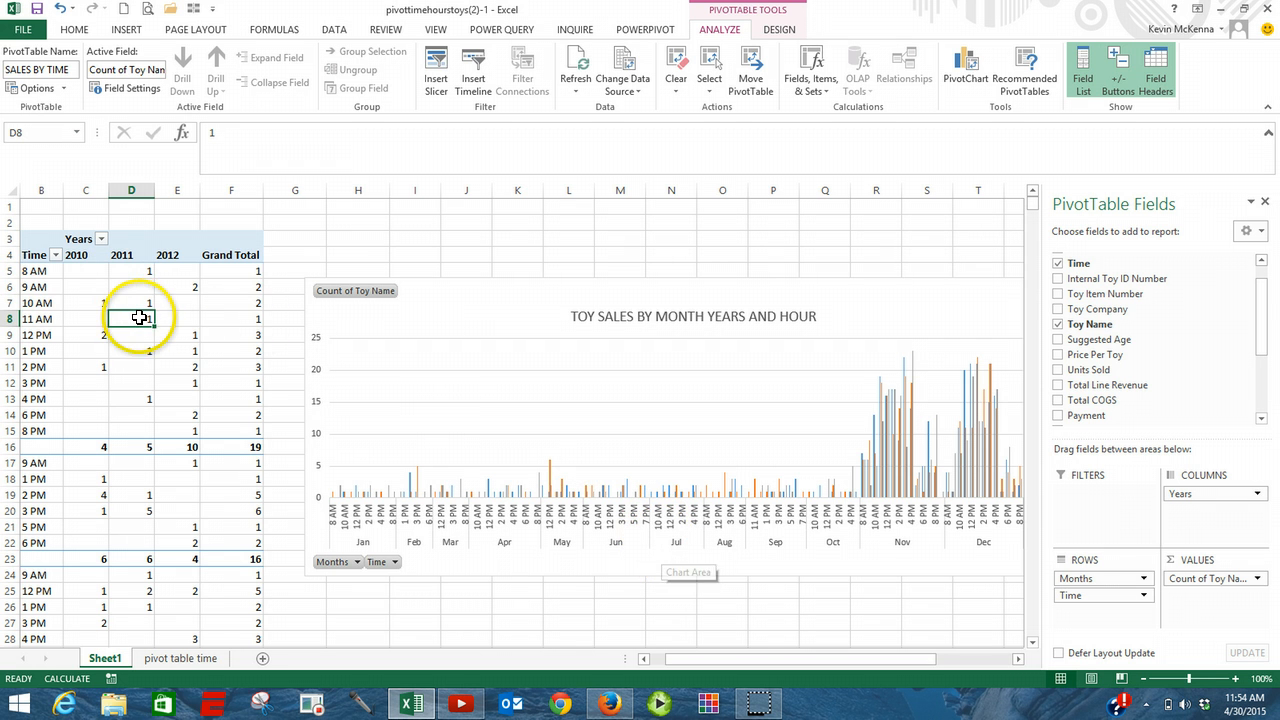
Insert slicers for the Months and Years fields of the PivotTable.
left_click(127, 30)
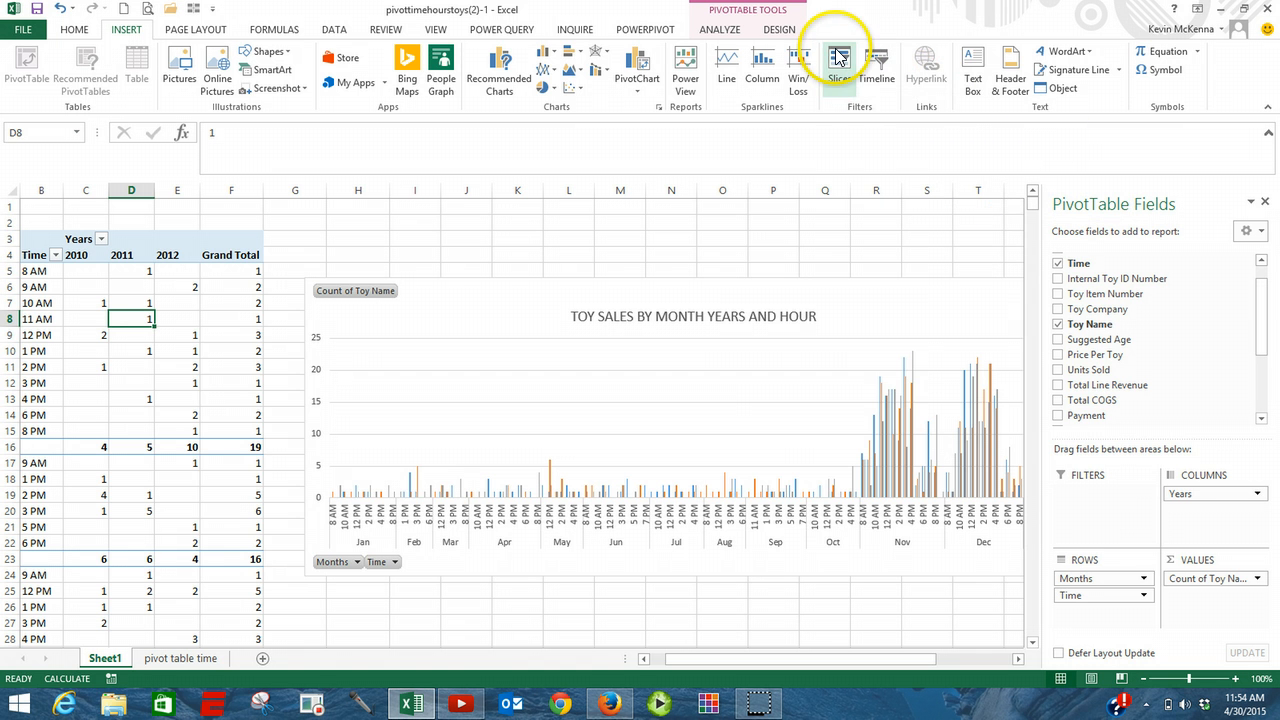
left_click(838, 65)
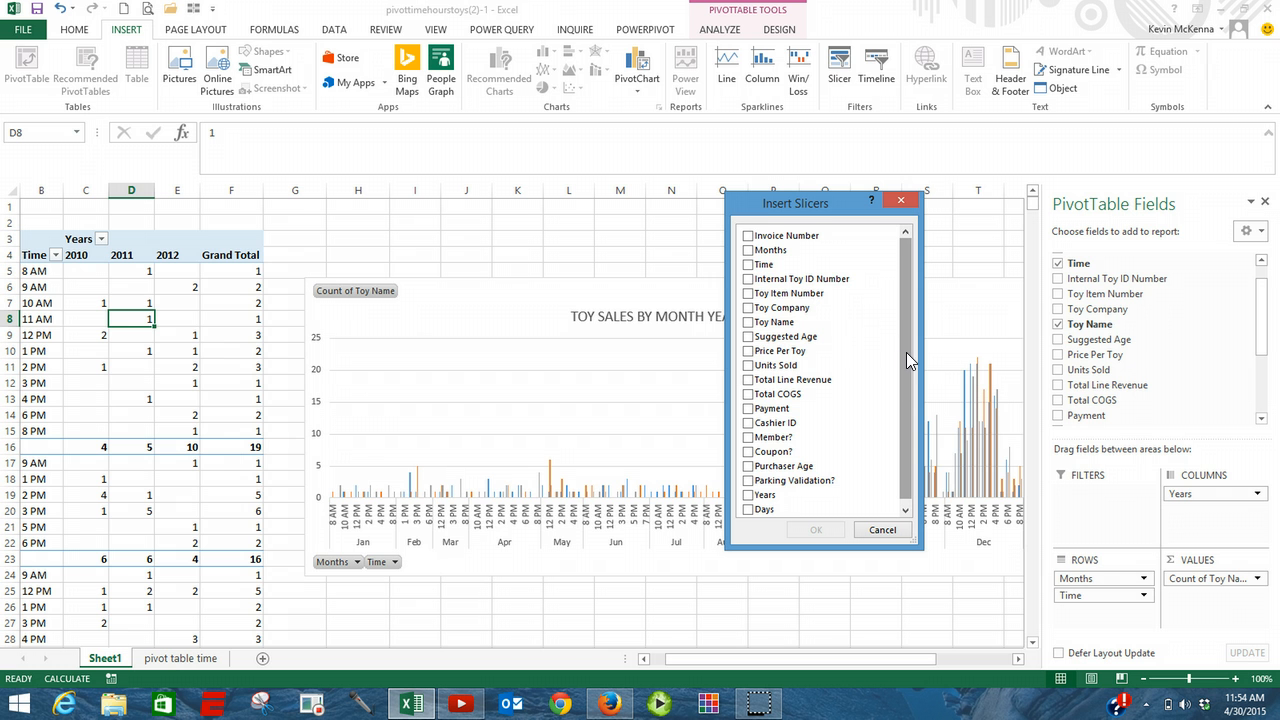
left_click(748, 252)
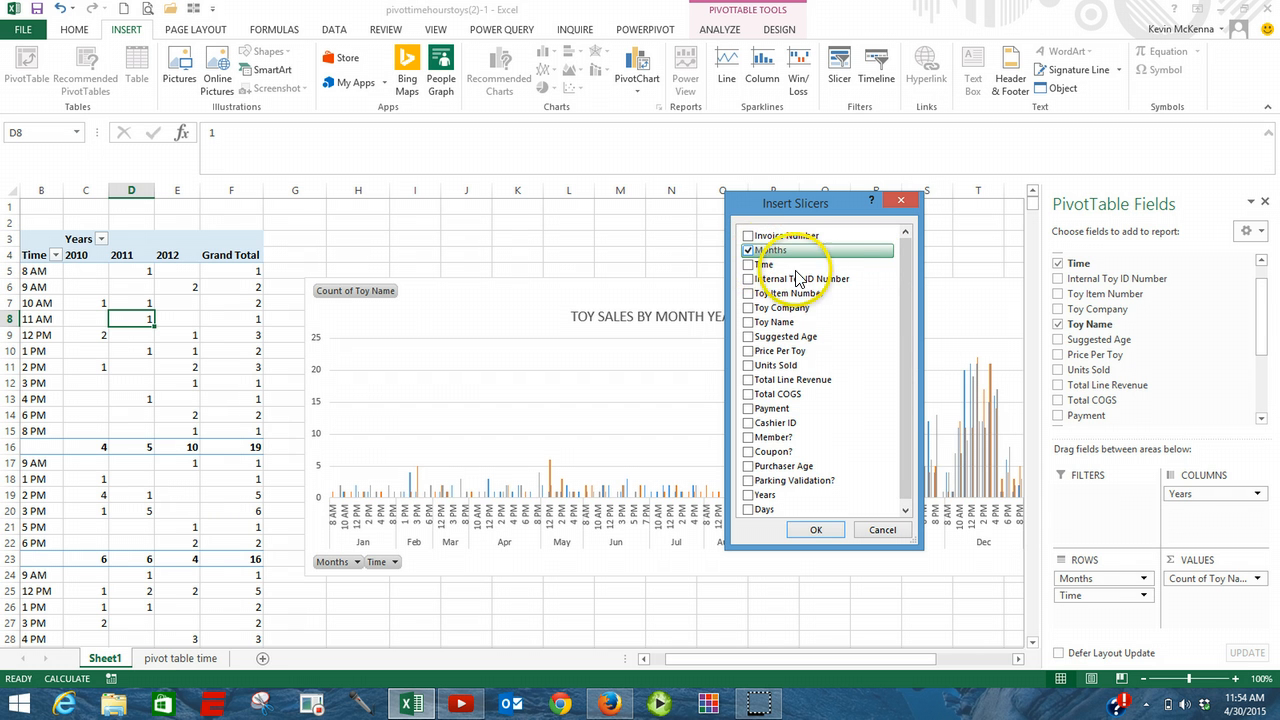
left_click(757, 497)
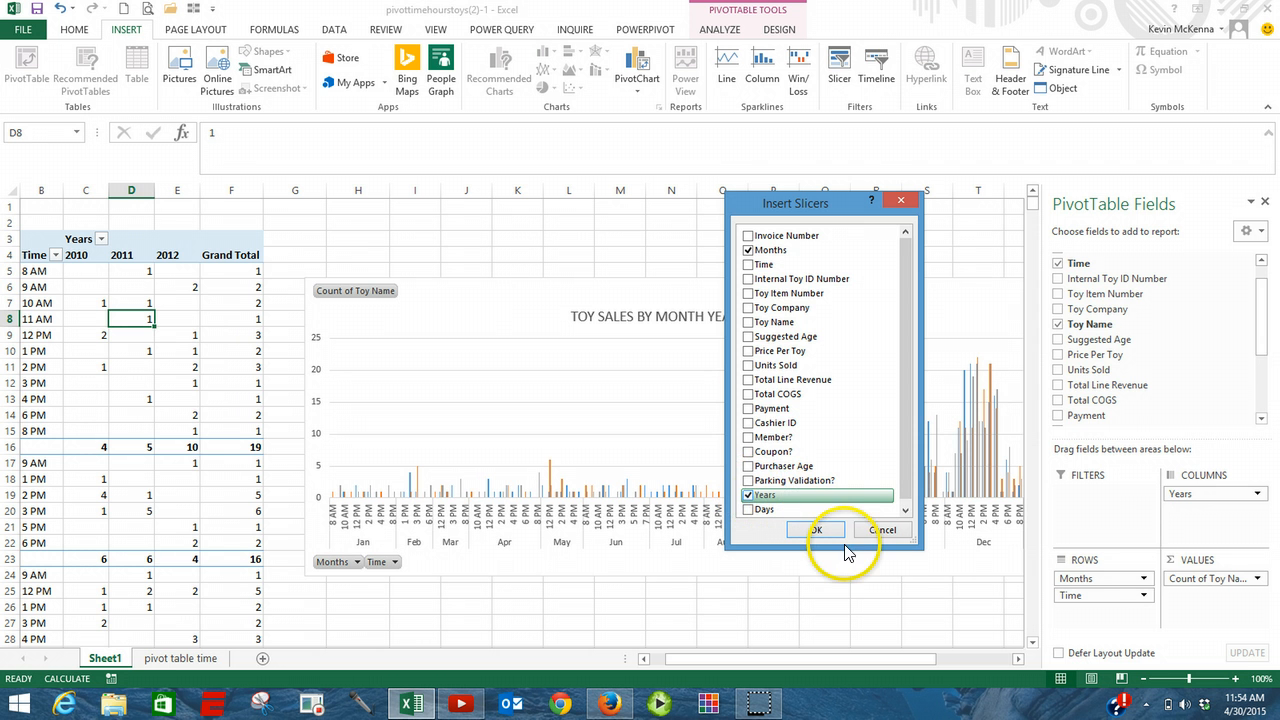
left_click(816, 530)
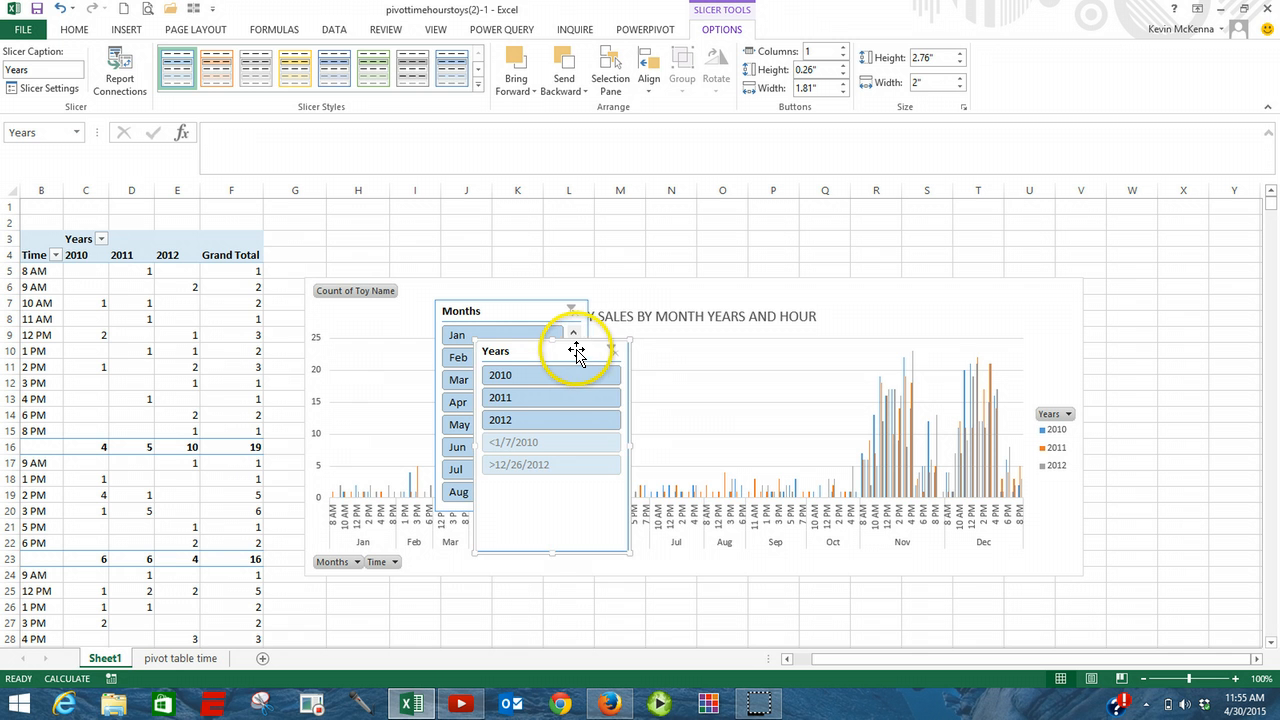
Place the Years slicer to the right of the chart, shorten it to about 1.89 inches, and put the Months slicer below it.
left_click_drag(577, 350, 1029, 567)
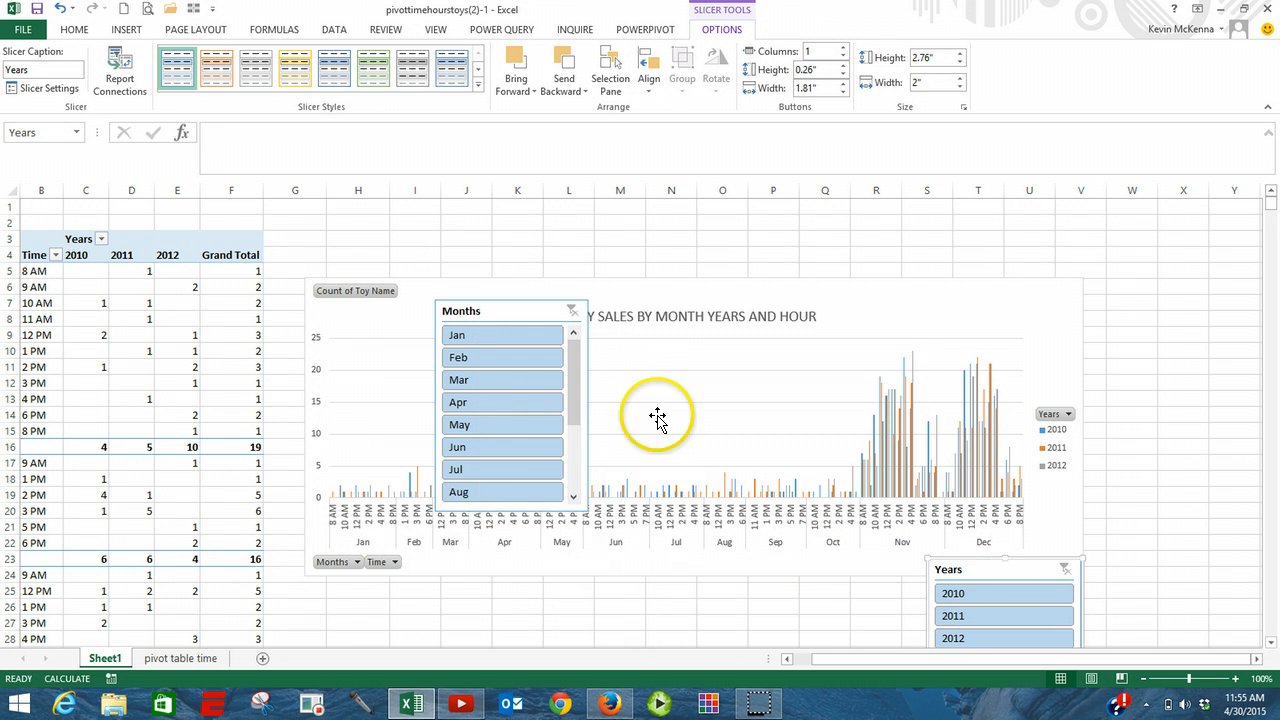
left_click_drag(513, 312, 651, 580)
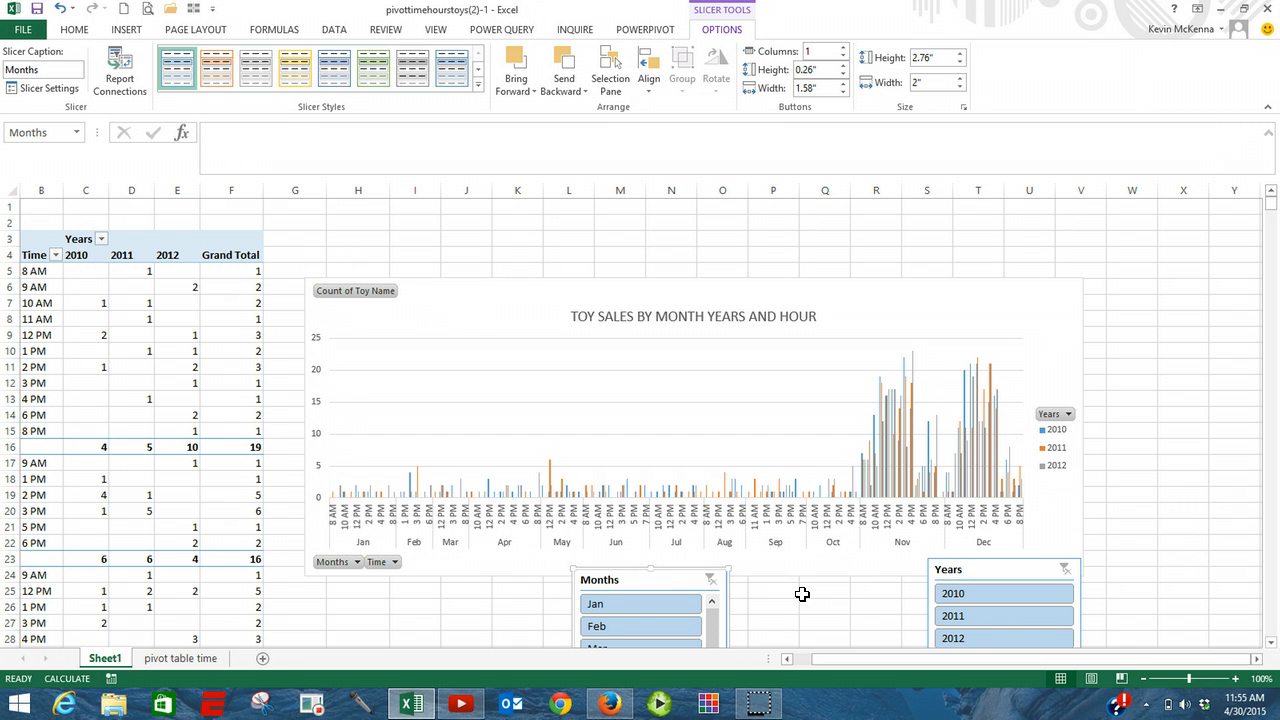
left_click(1035, 568)
left_click_drag(1058, 543, 1206, 223)
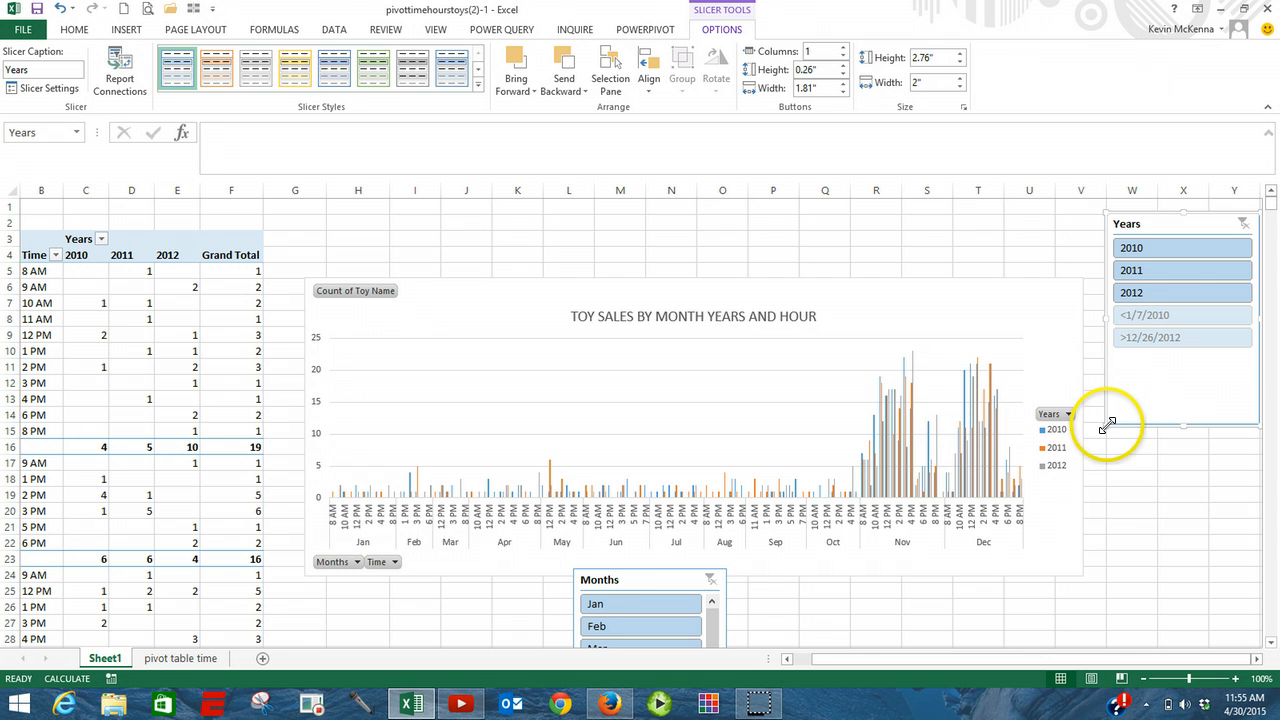
left_click_drag(1107, 425, 1105, 358)
left_click_drag(675, 585, 1212, 402)
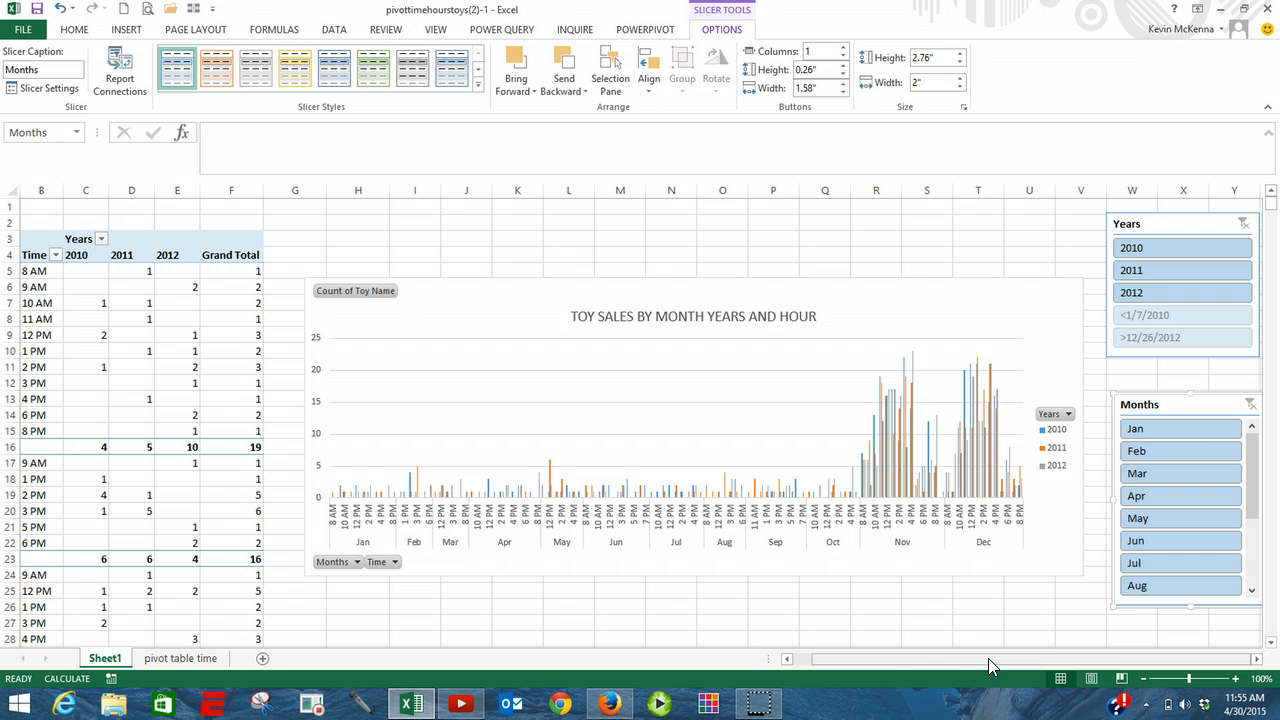
left_click(880, 703)
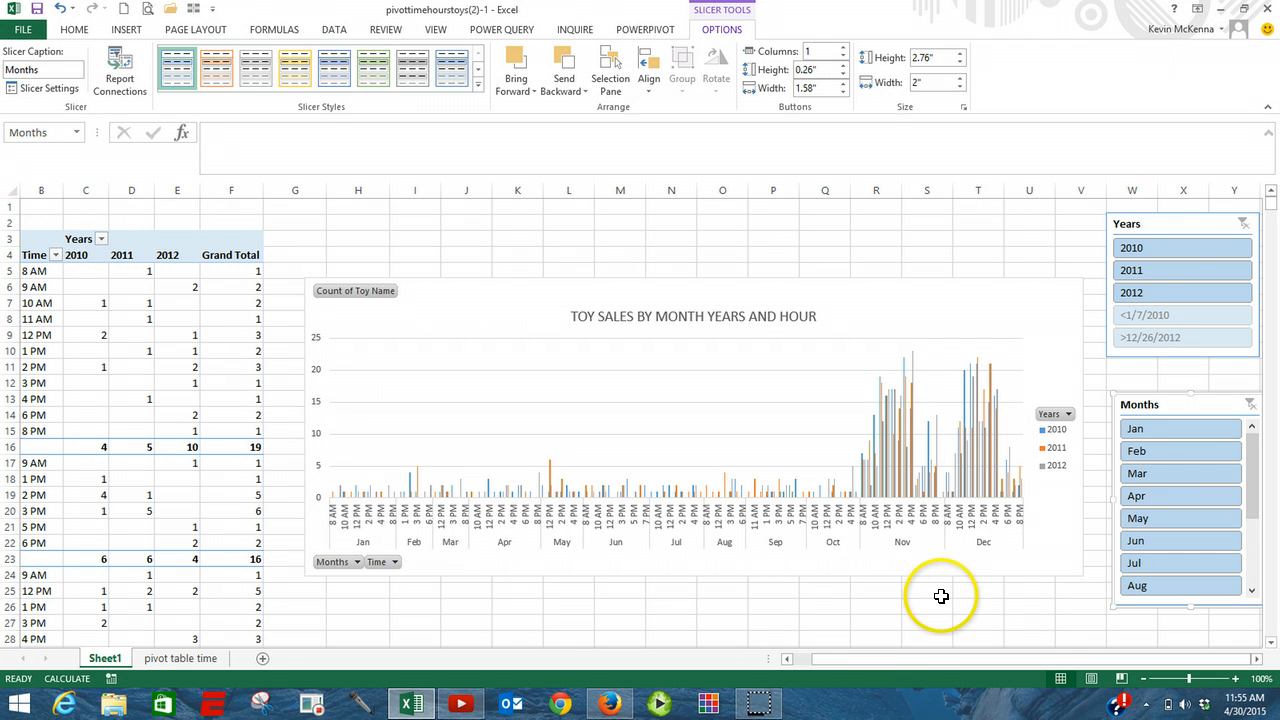
Check the Years slicer's report connections for the SALES BY TIME PivotTable.
left_click(1163, 222)
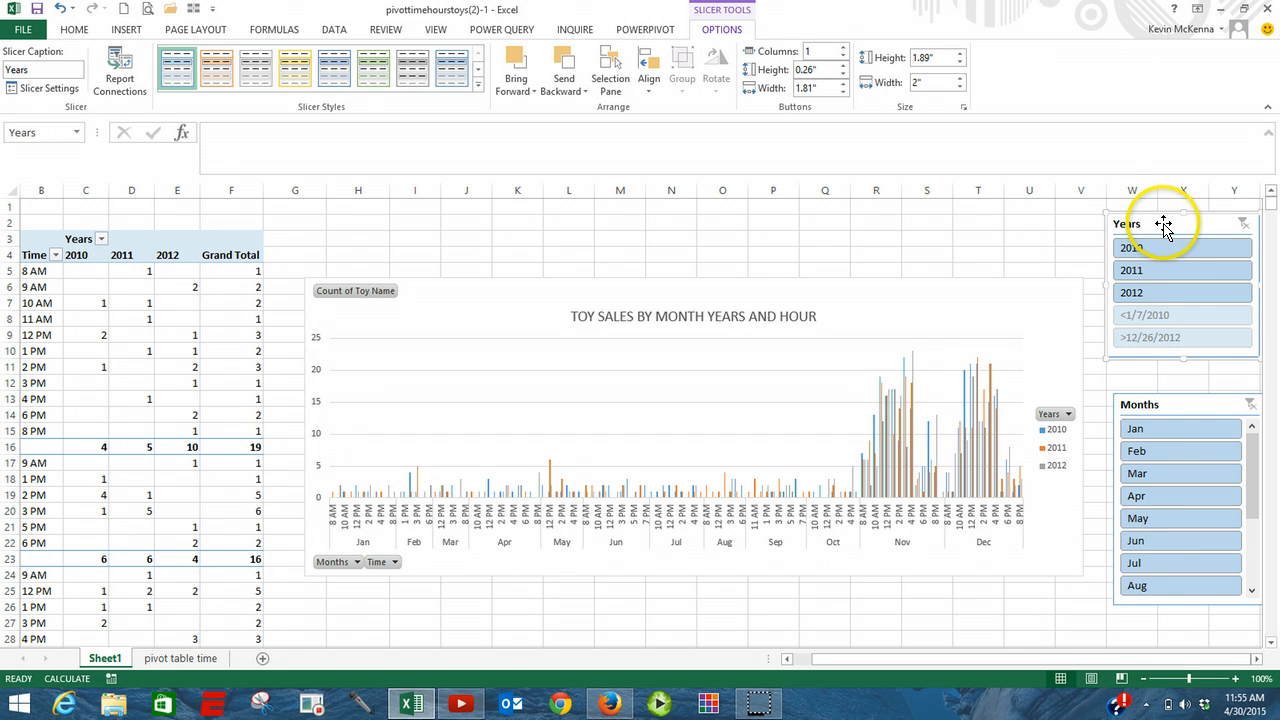
right_click(1163, 224)
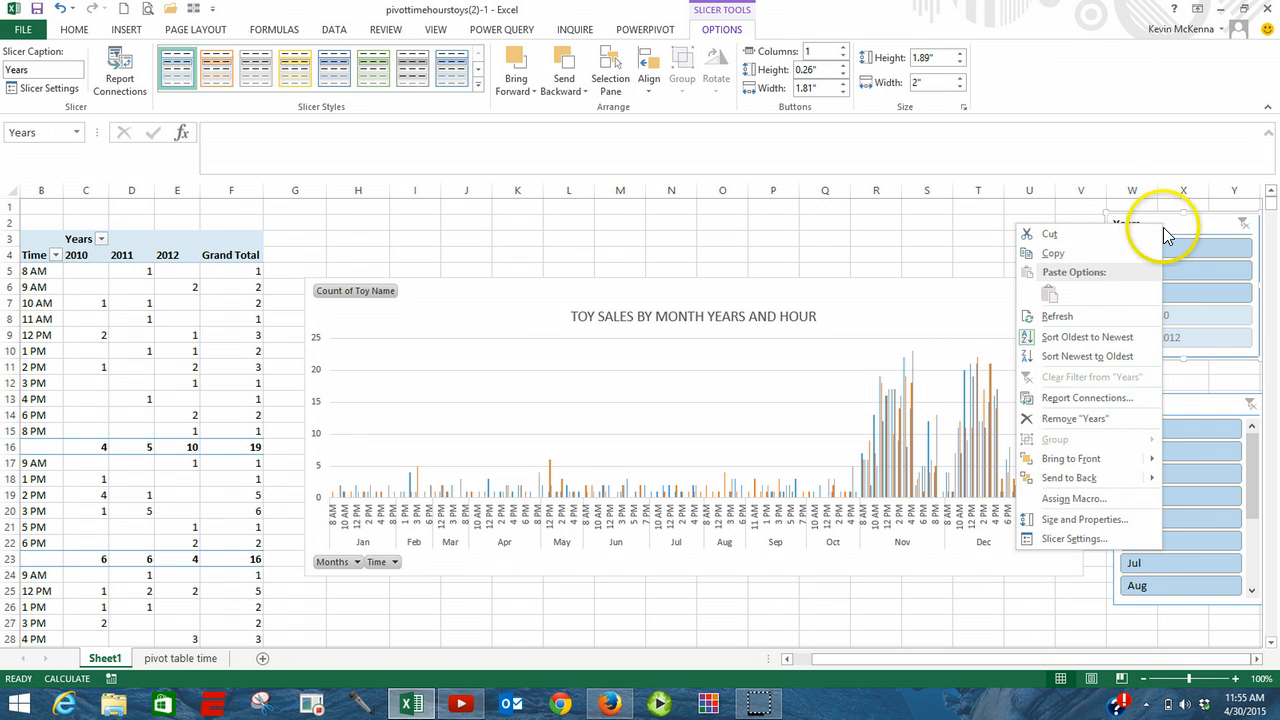
left_click(1108, 399)
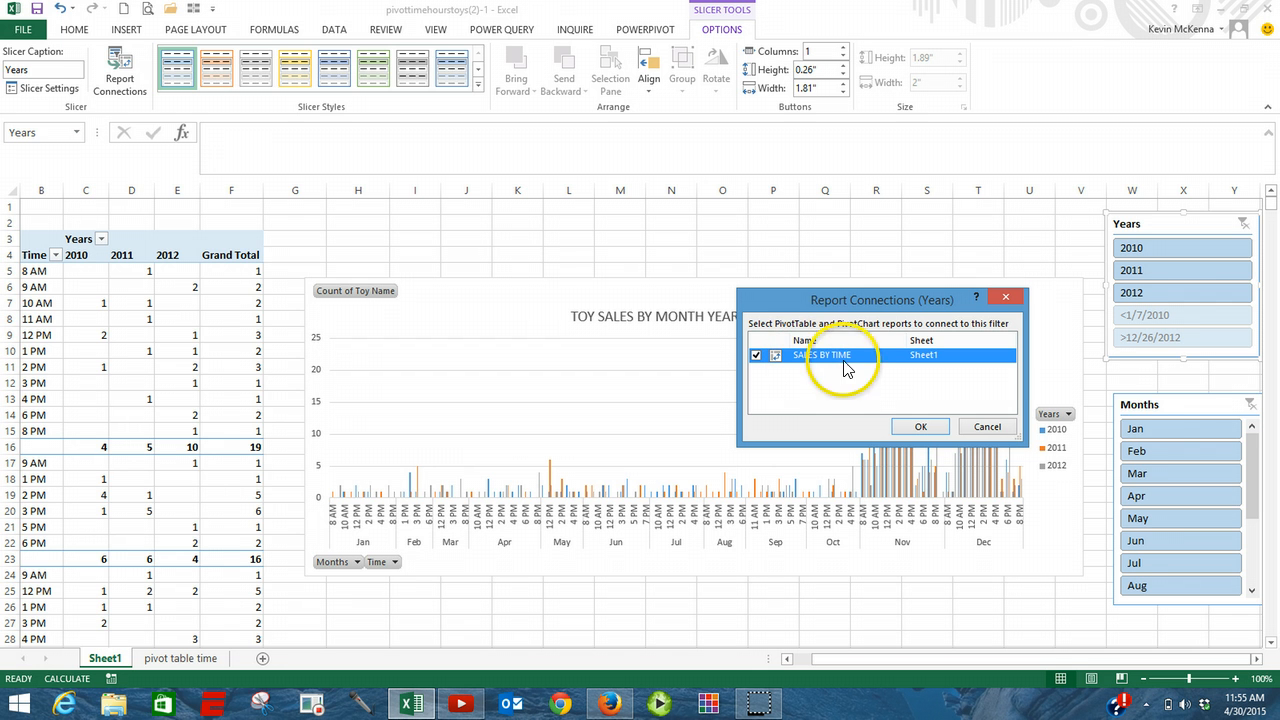
left_click(923, 427)
Check the Months slicer's report connections for the SALES BY TIME PivotTable.
left_click(1187, 405)
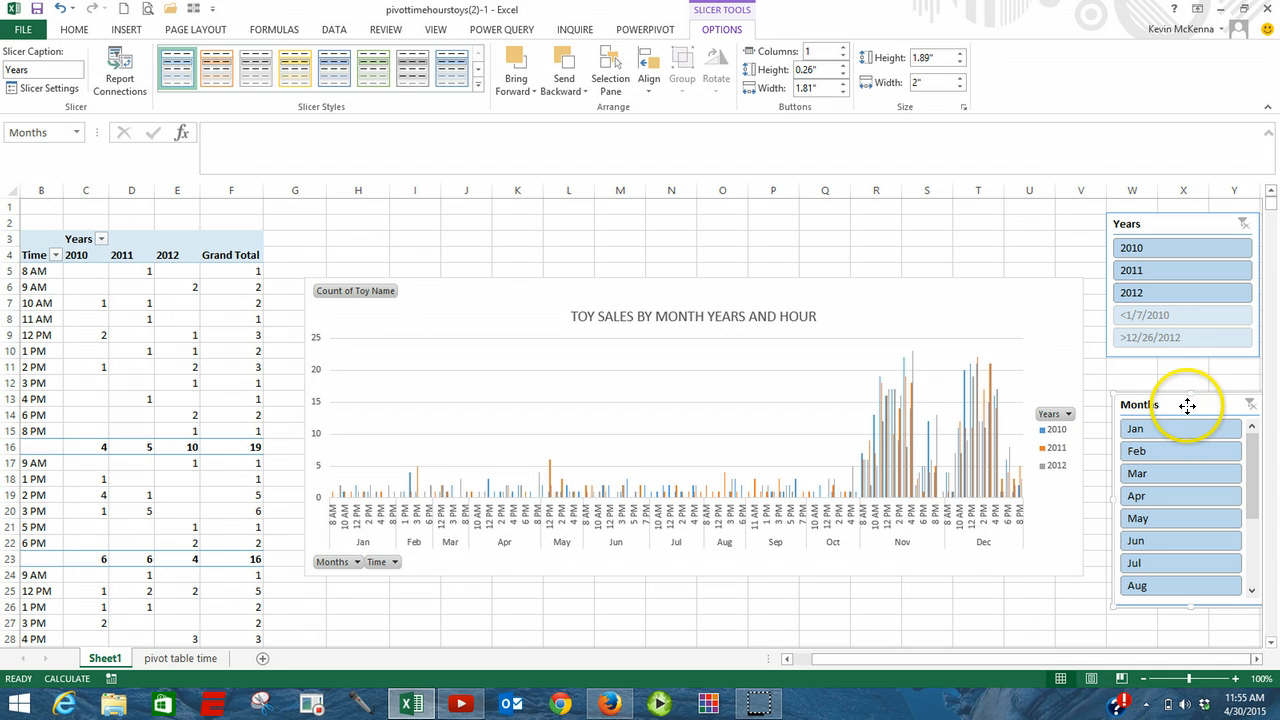
right_click(1187, 405)
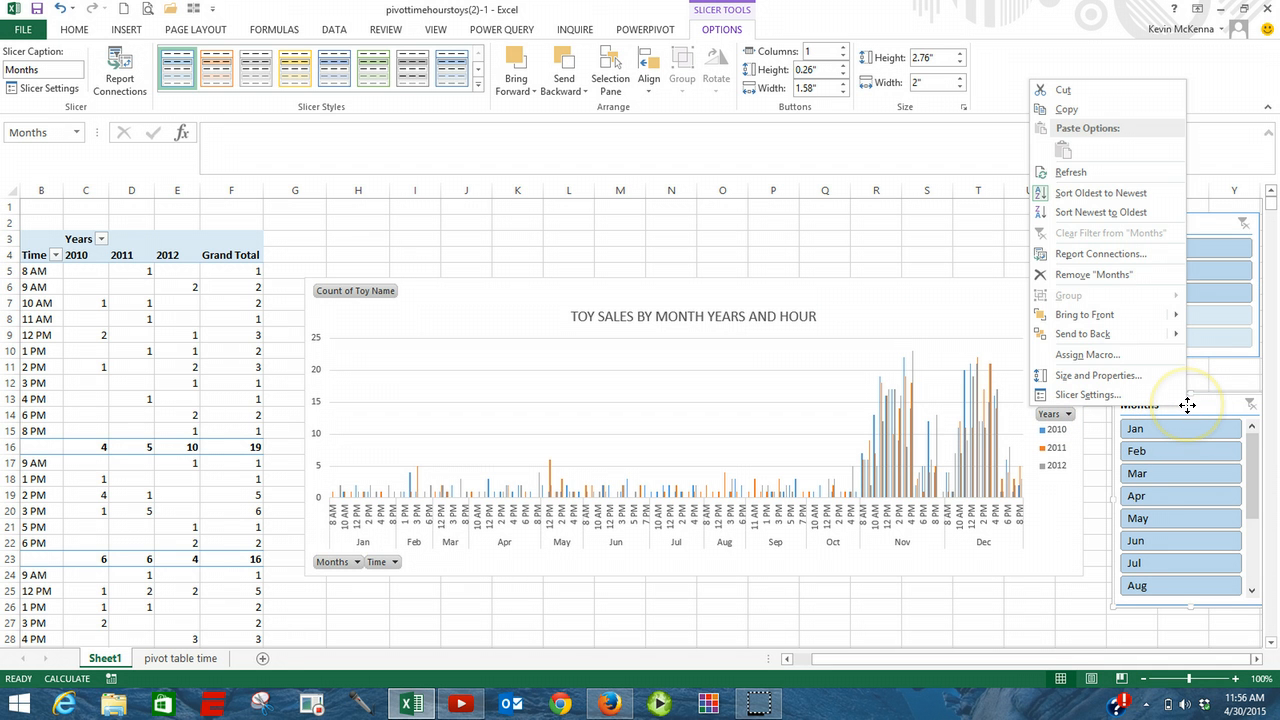
left_click(1098, 254)
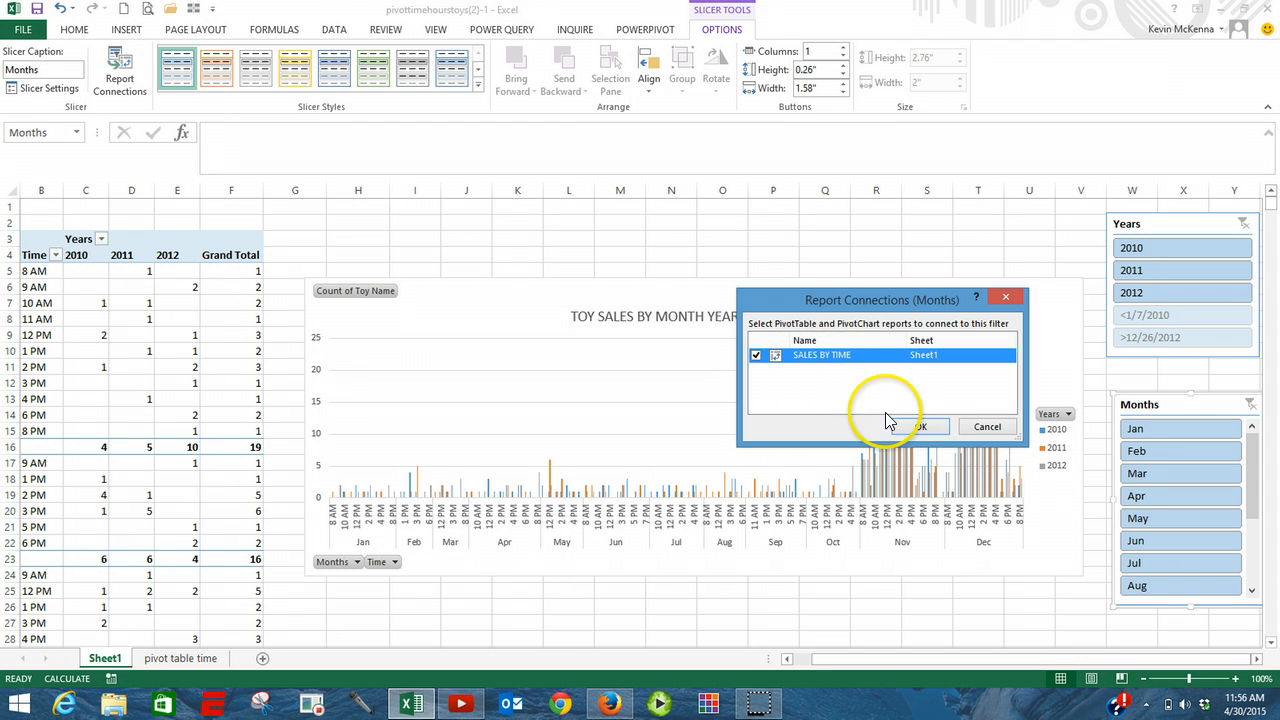
left_click(917, 430)
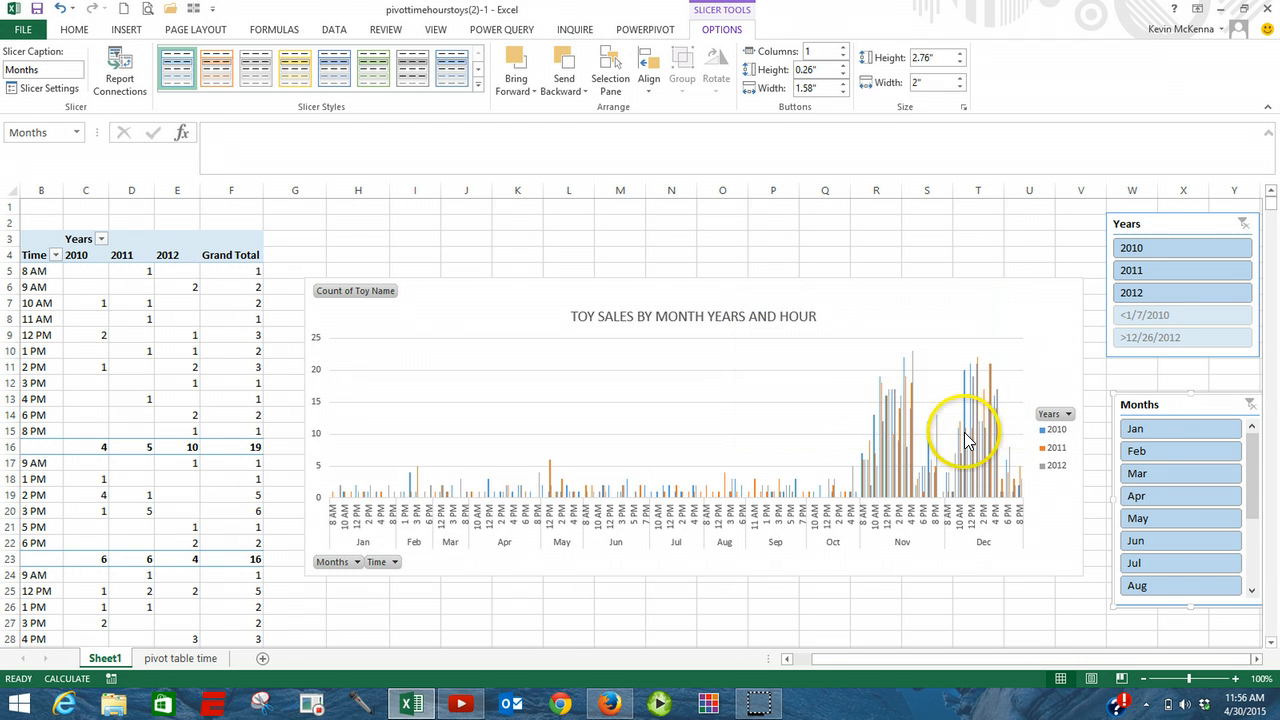
Filter the PivotTable and its chart to the year 2010 with the Years slicer.
left_click(1168, 248)
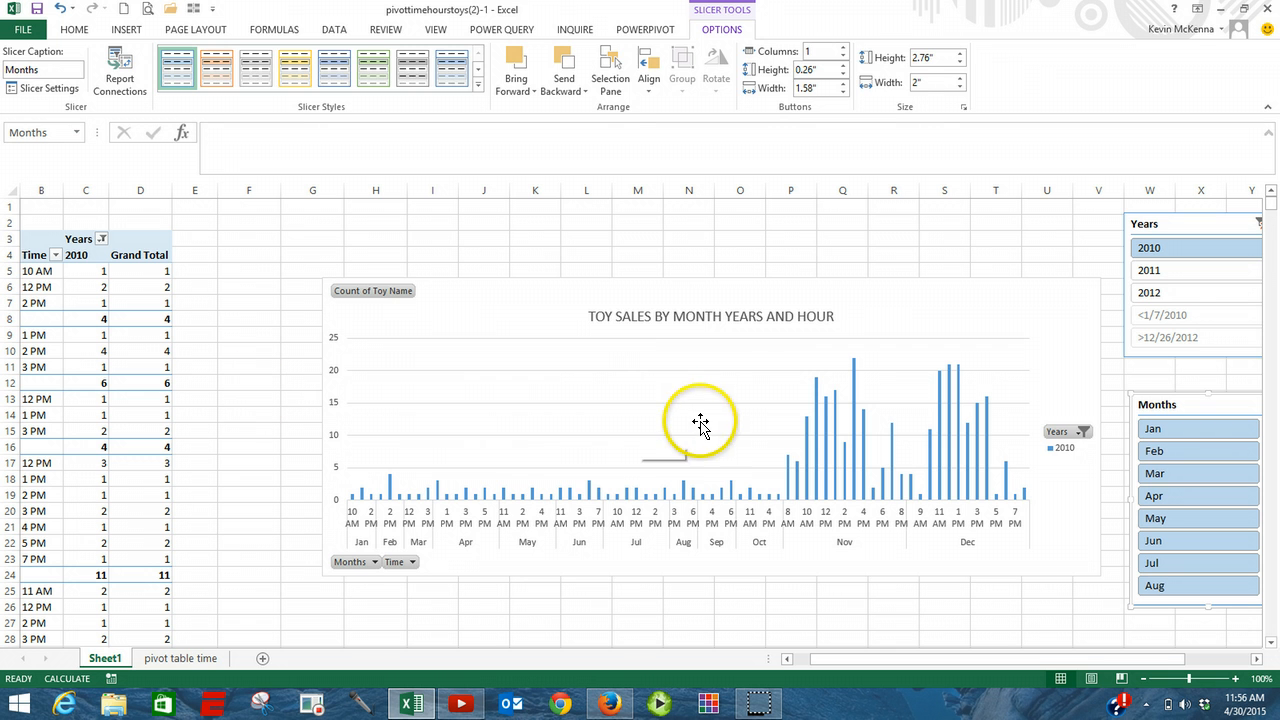
Open the page layout options for the sheet.
key("alt+p")
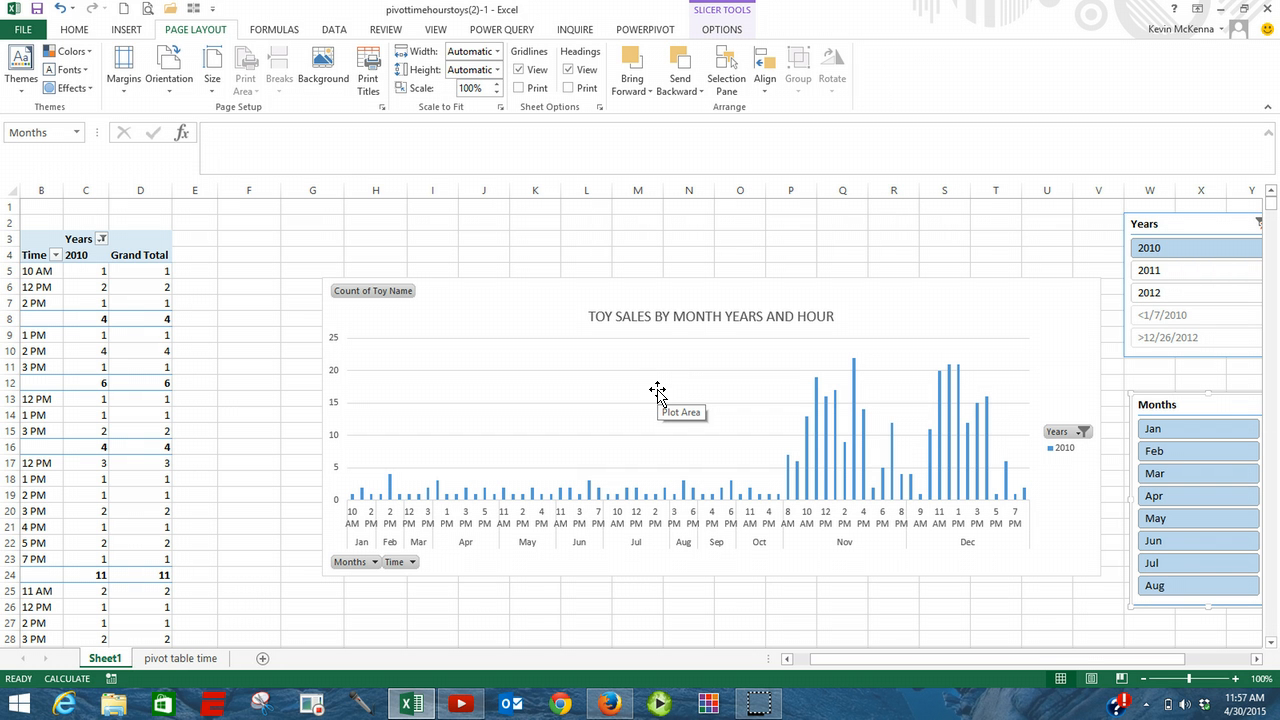
key("alt+p")
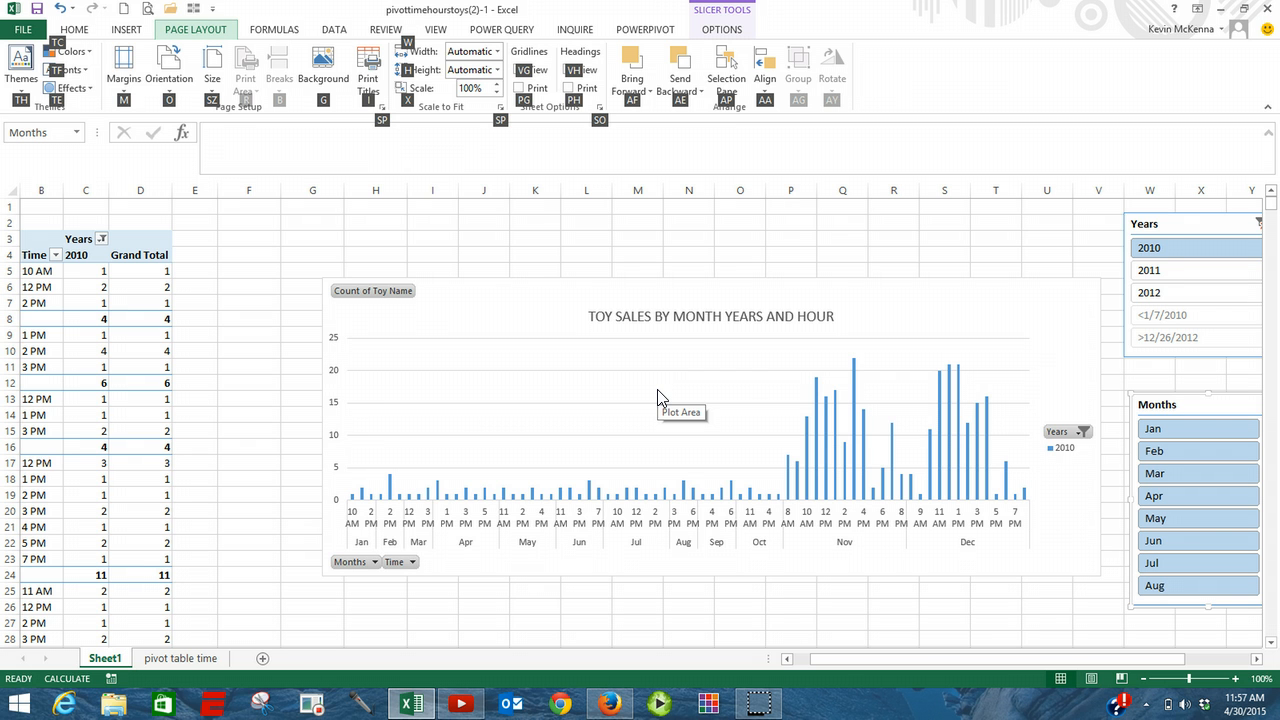